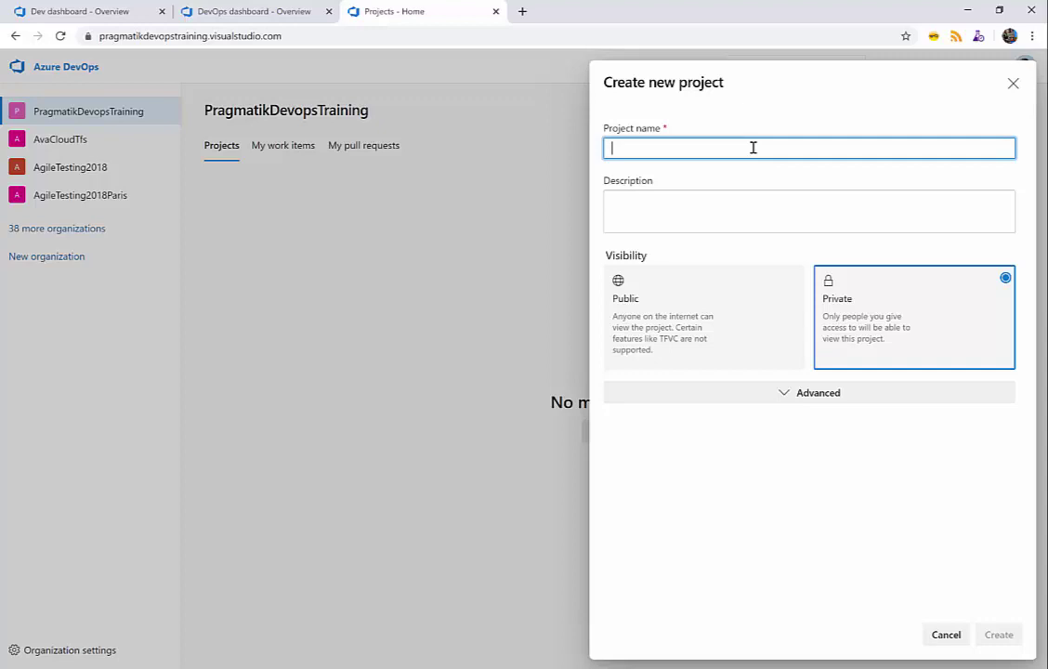
Create a public project named Azure Devops Workshop with Git version control and the Scrum work item process
type("Azure Devops Workshop")
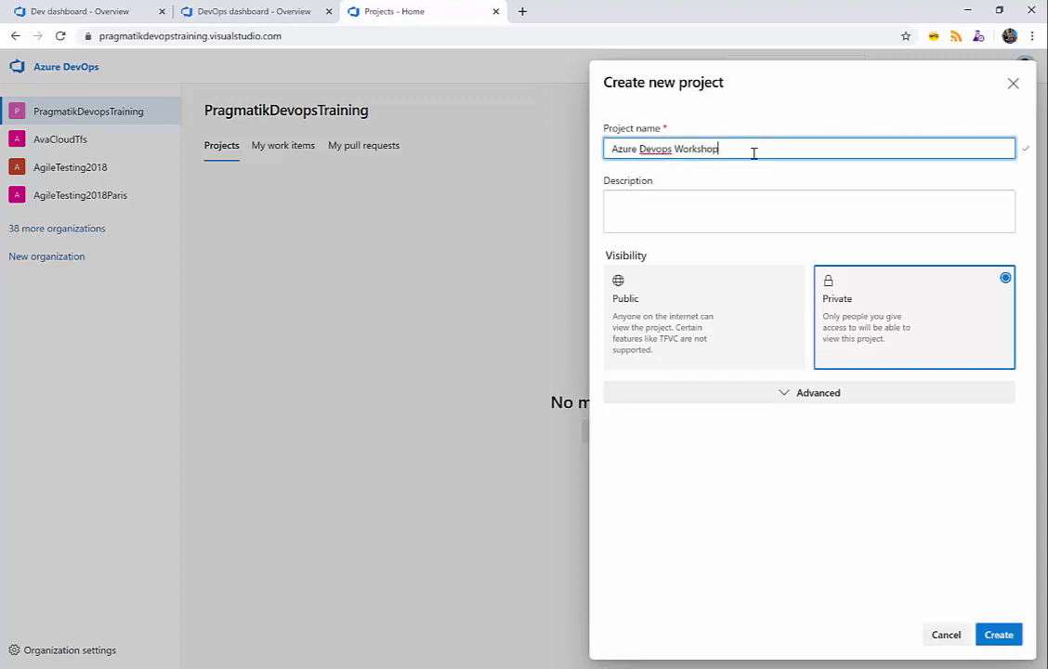
left_click(785, 394)
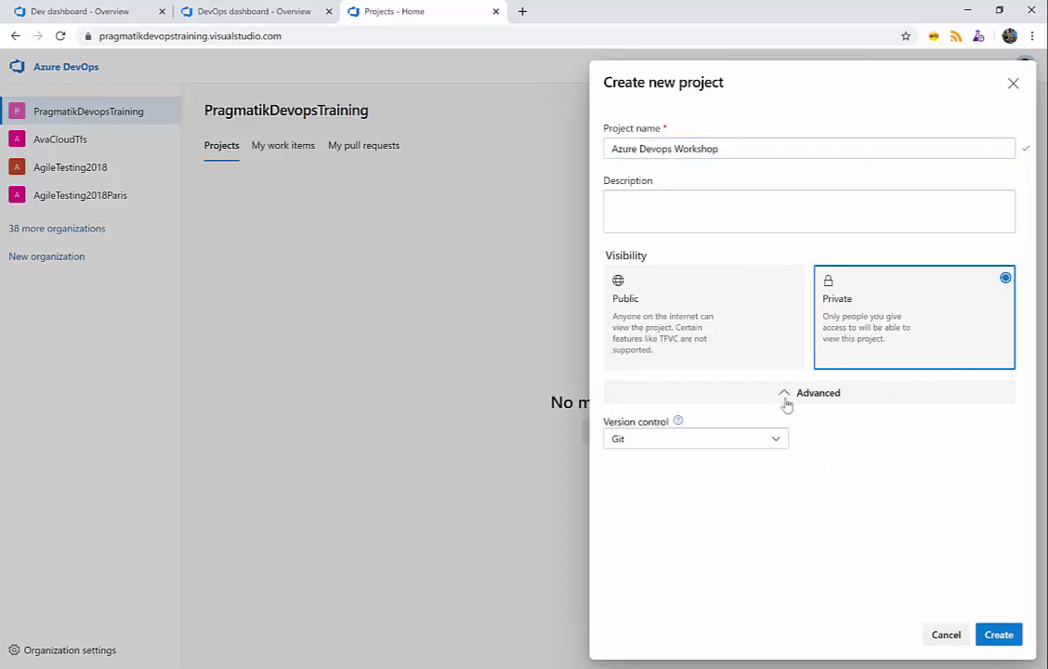
left_click(680, 312)
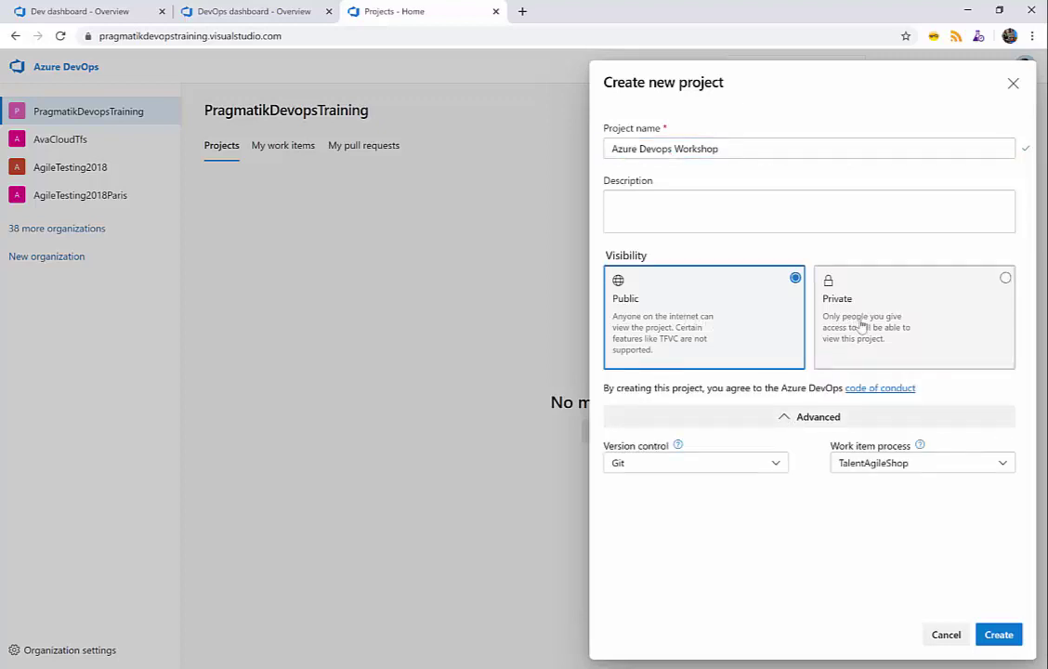
left_click(777, 465)
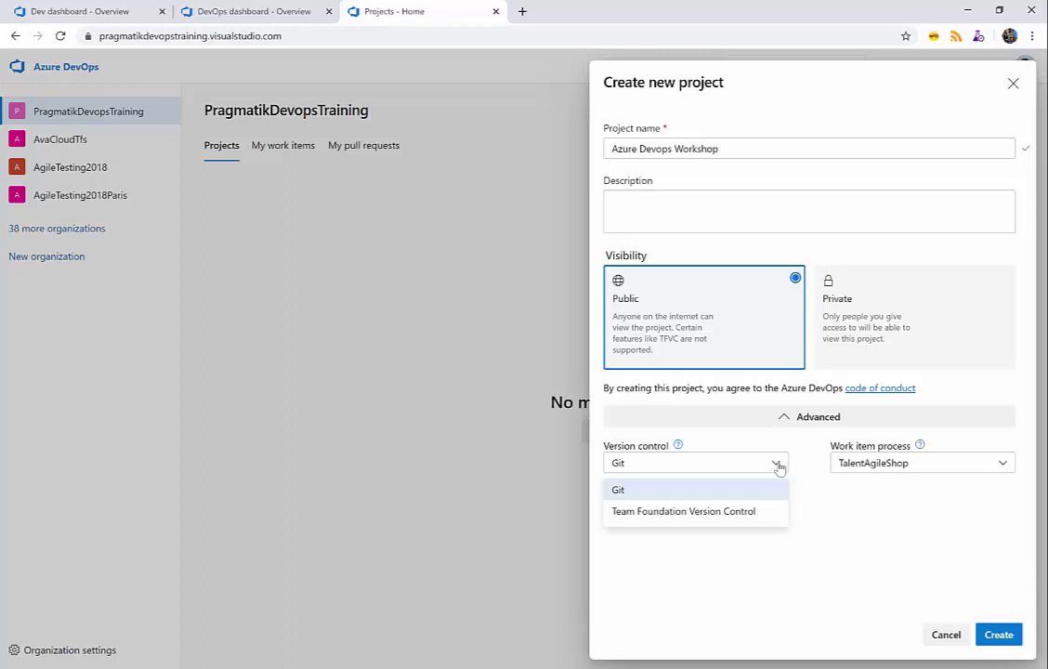
left_click(779, 465)
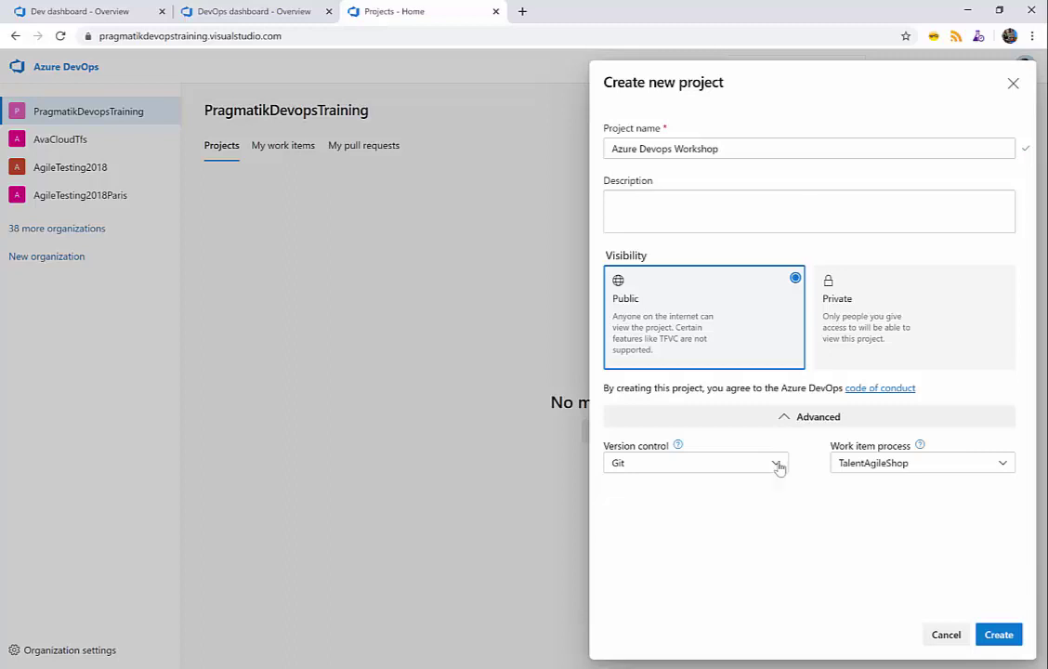
left_click(1002, 466)
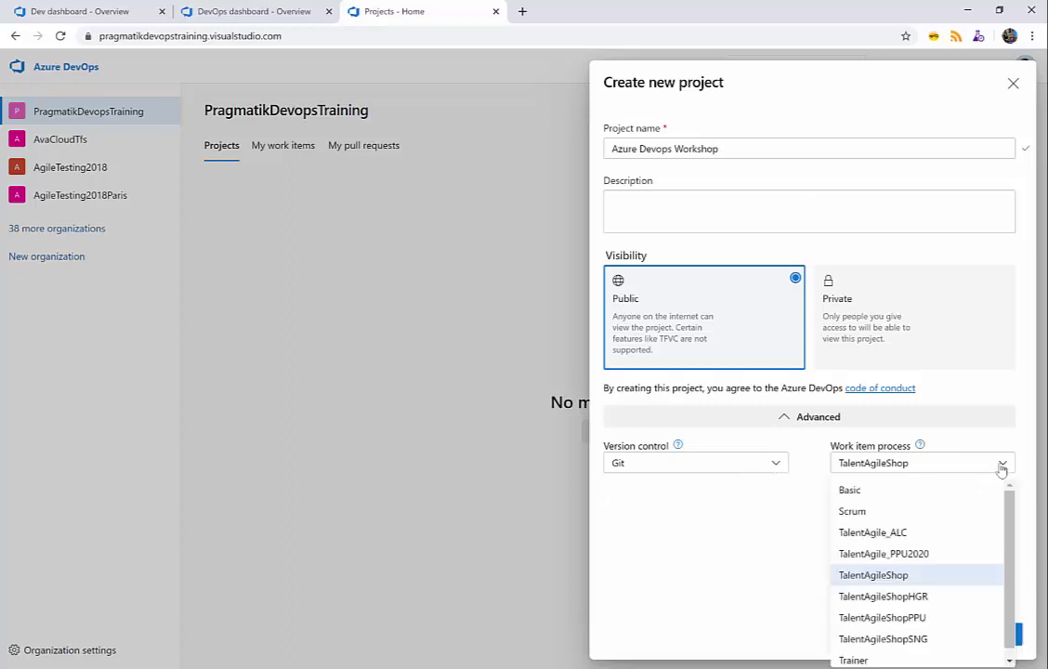
left_click(860, 512)
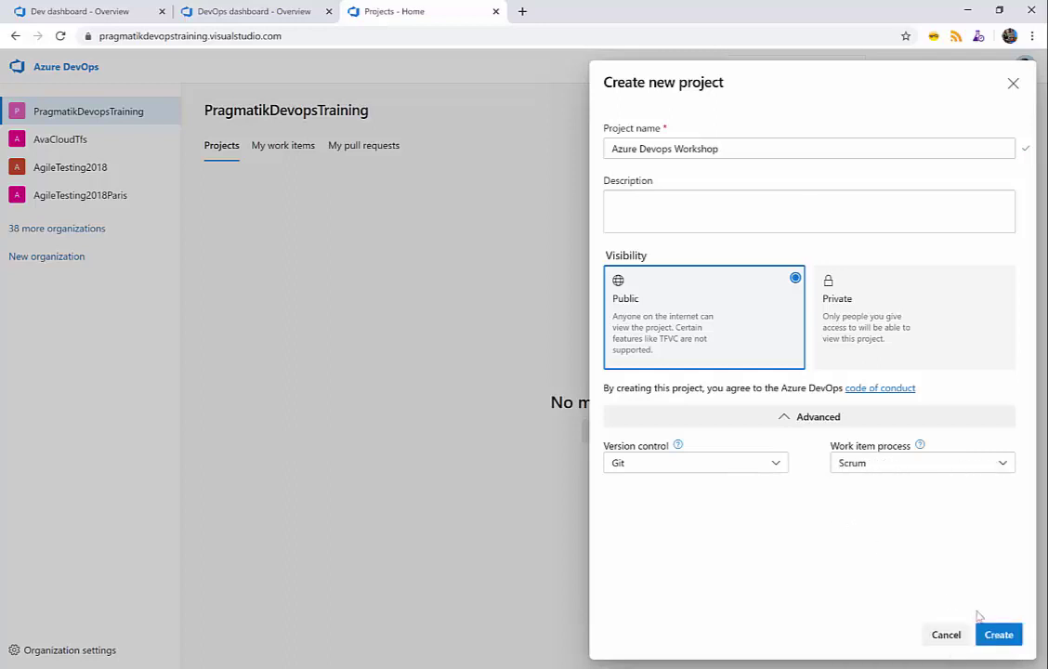
left_click(996, 638)
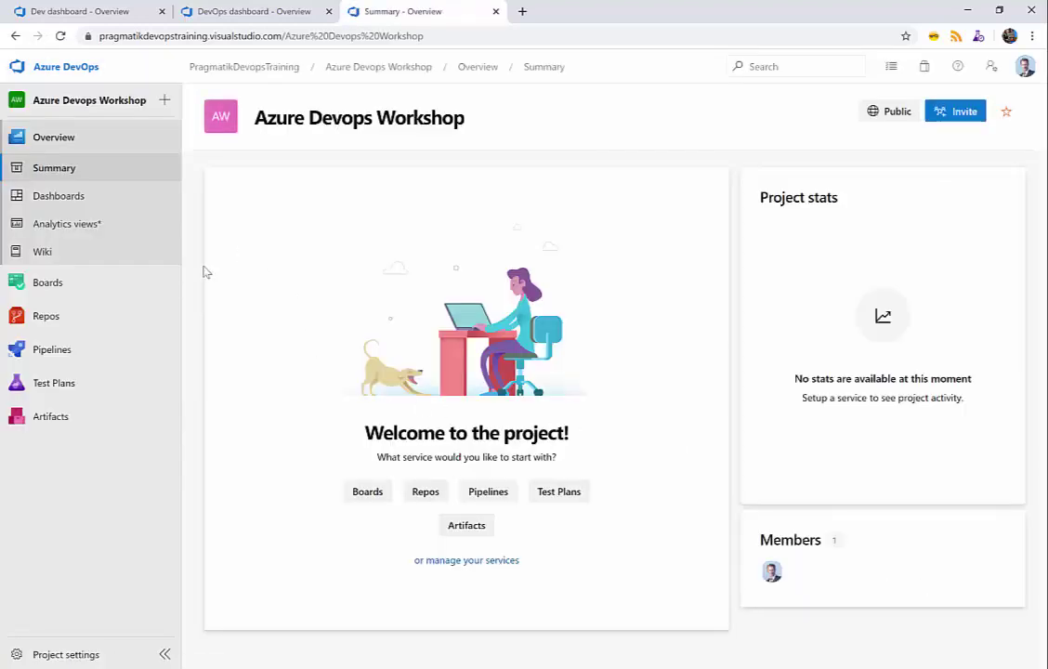
mouse_move(100, 316)
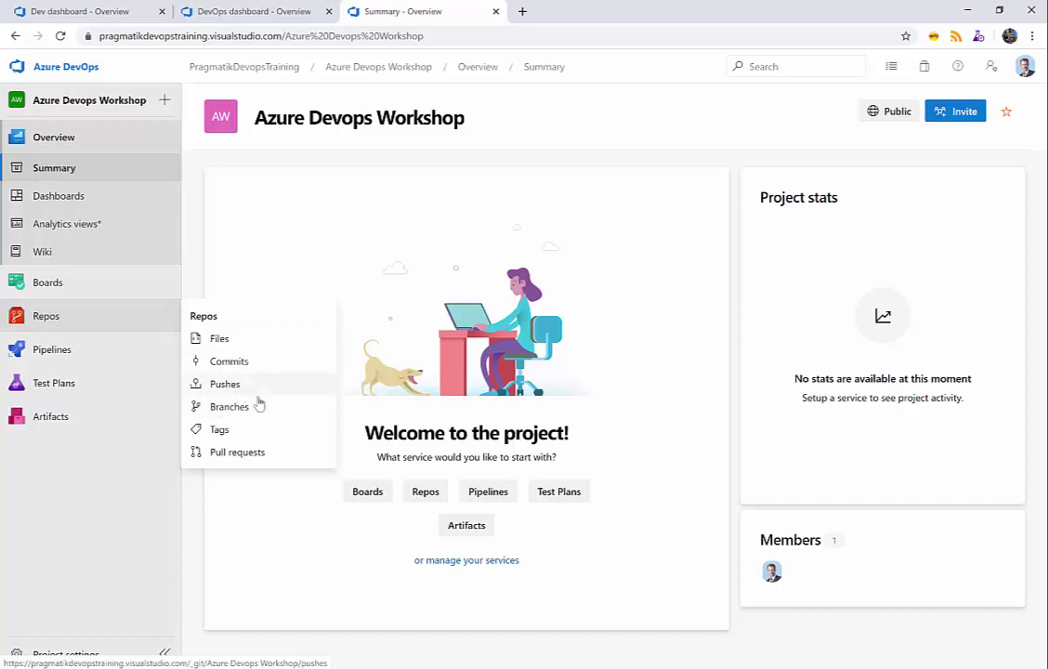
mouse_move(56, 351)
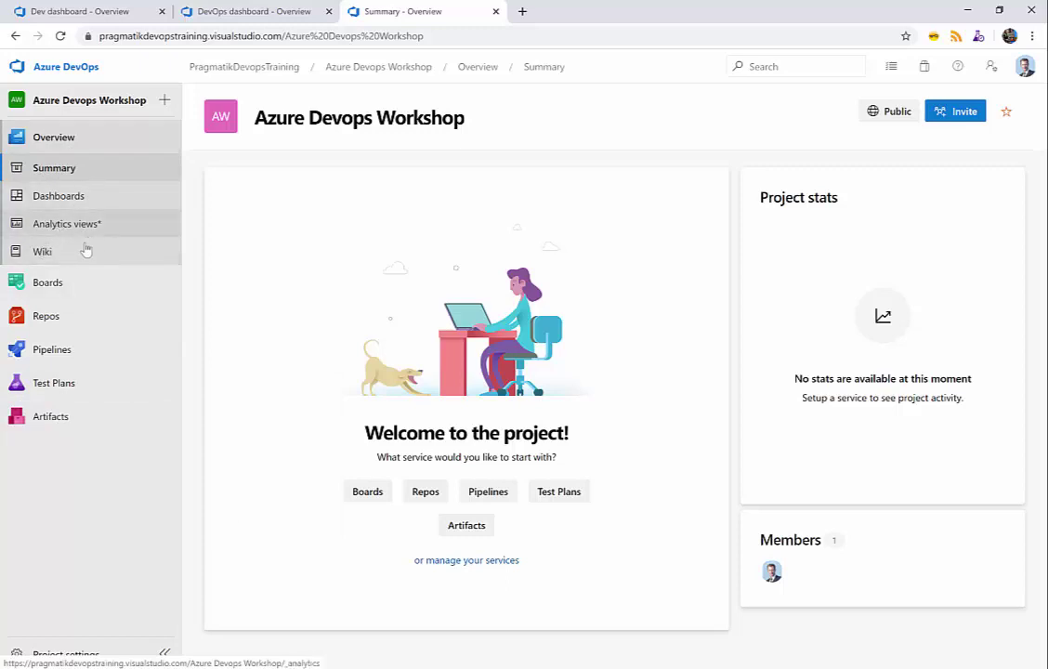
mouse_move(41, 322)
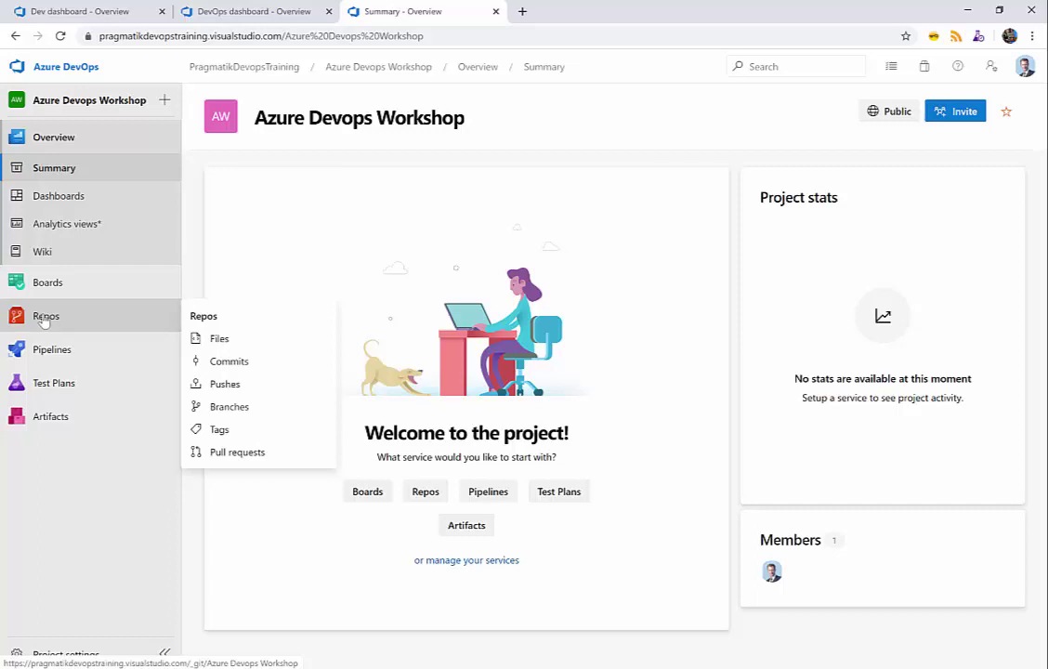
left_click(43, 320)
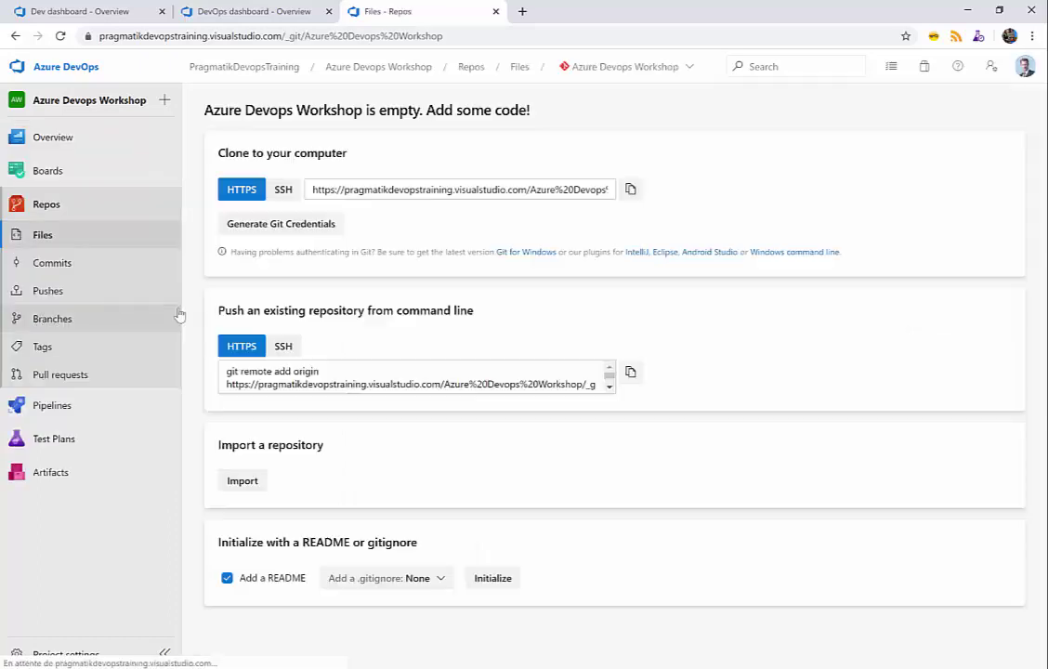
left_click(246, 481)
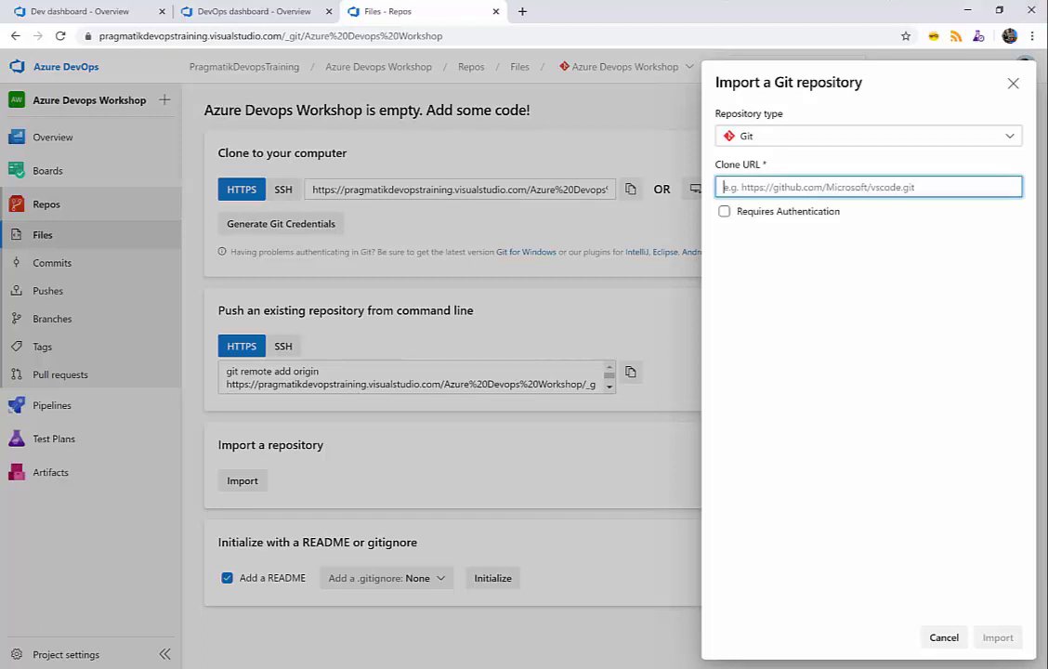
key("alt+Tab")
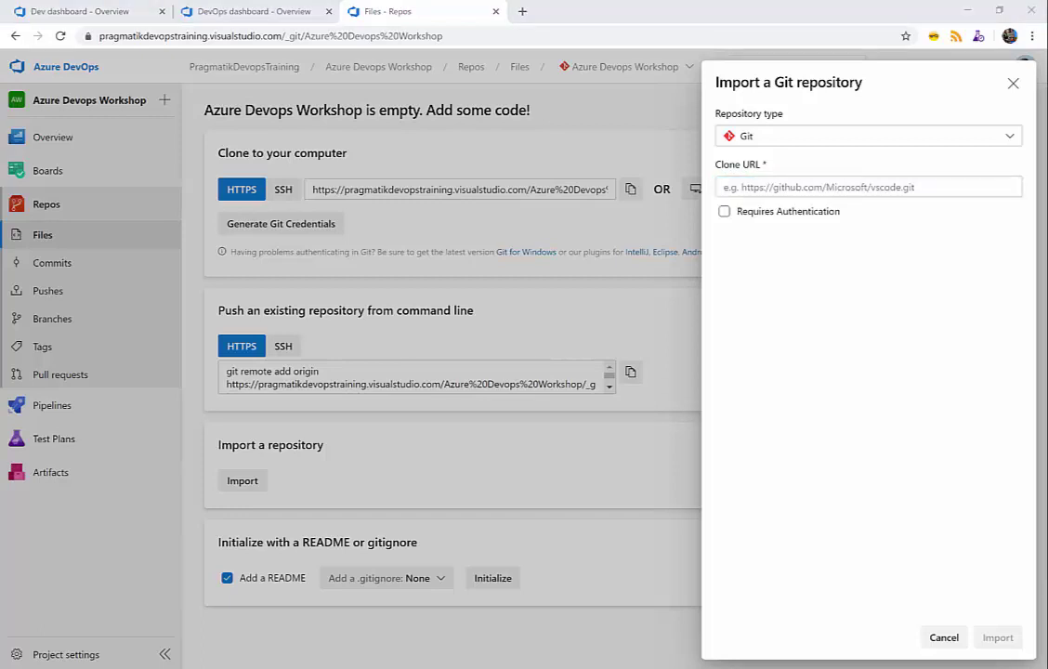
left_click(772, 185)
type("https://github.com/TalentAgile/TalentAgileShop")
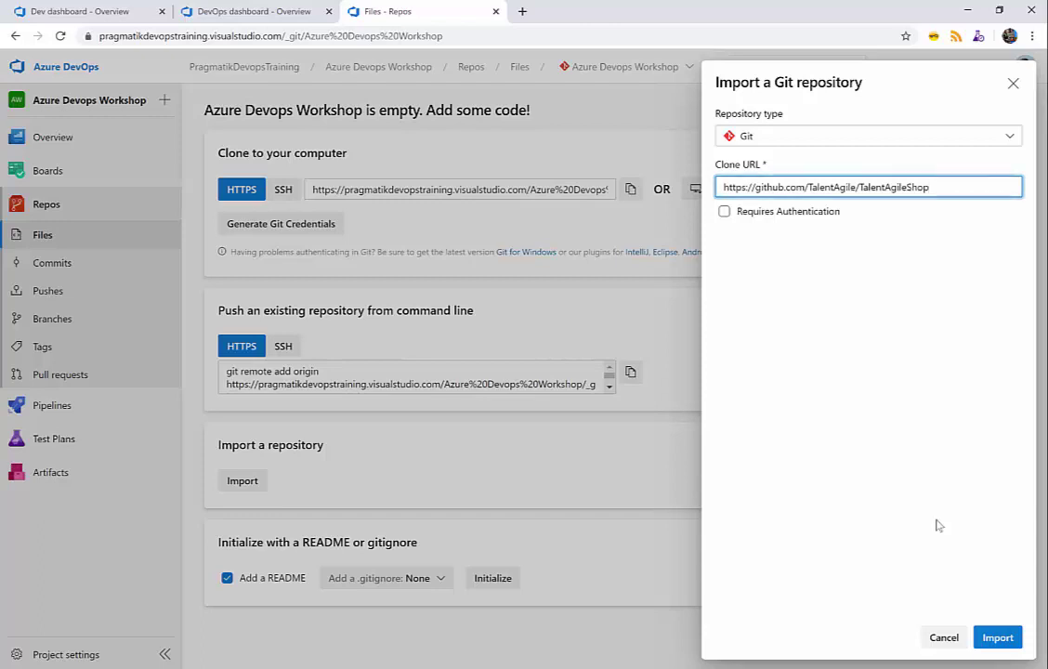
left_click(999, 638)
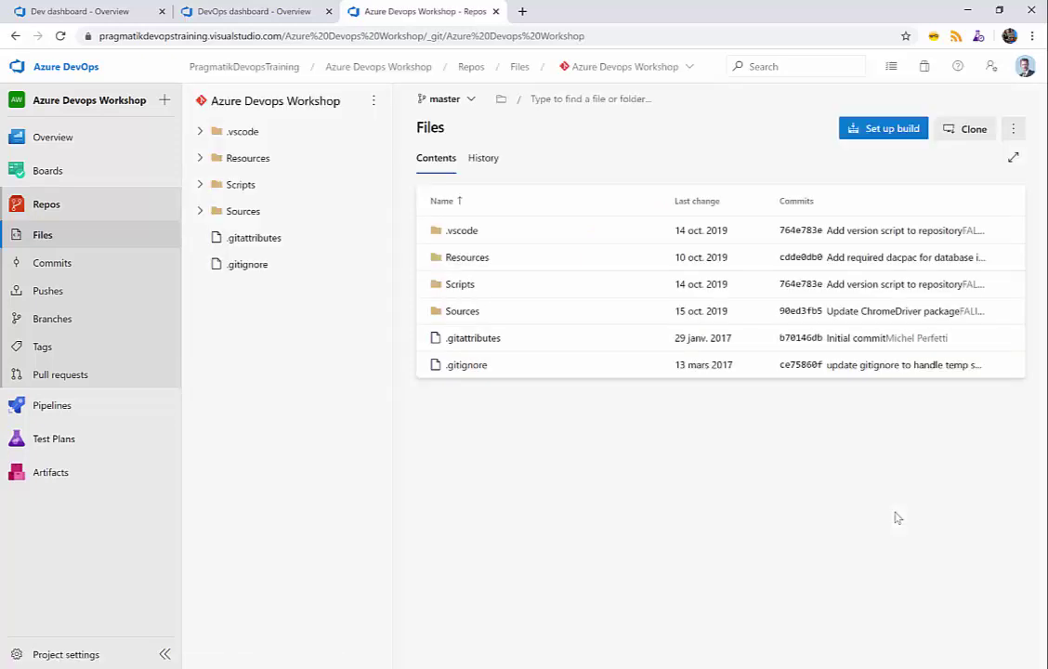
left_click(200, 212)
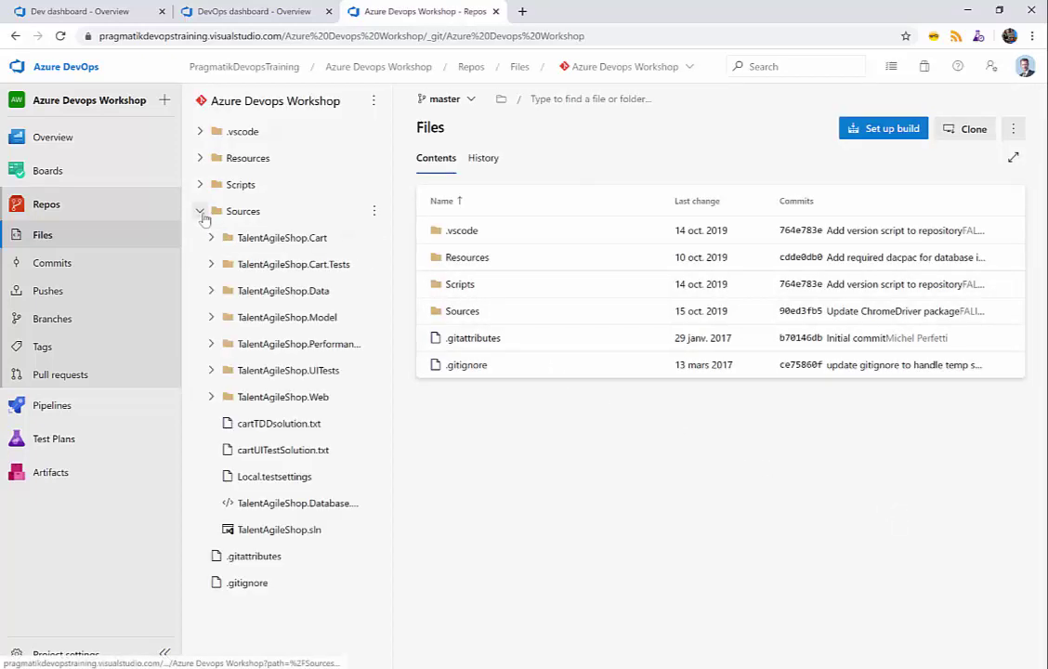
left_click(212, 291)
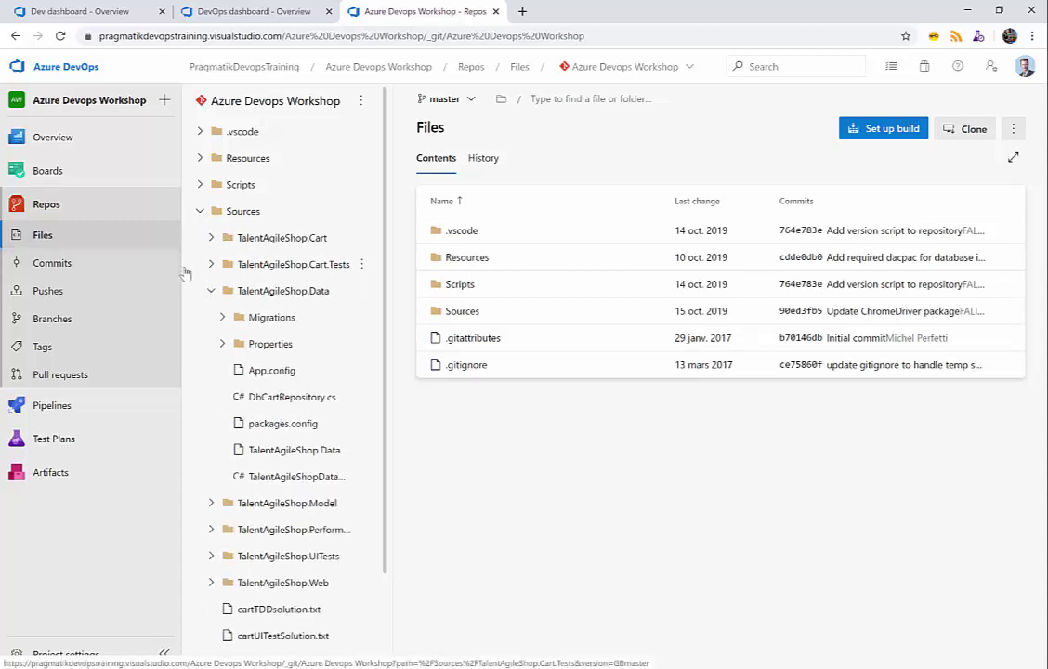
In the project's Boards configuration settings, add a child iteration named MVP under Azure Devops Workshop
left_click(66, 655)
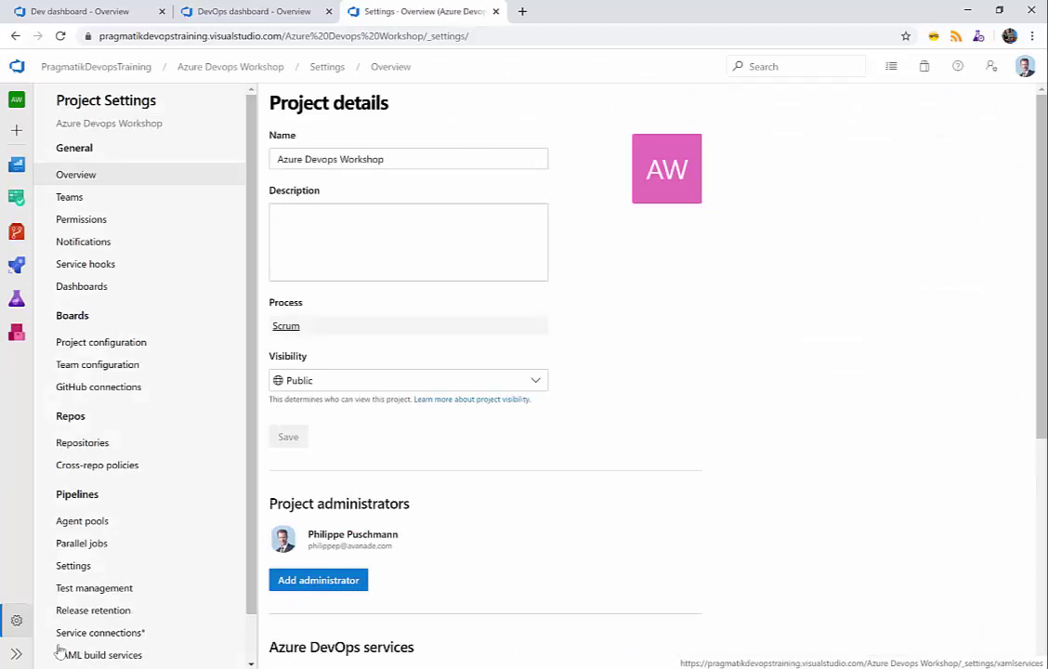
left_click(129, 344)
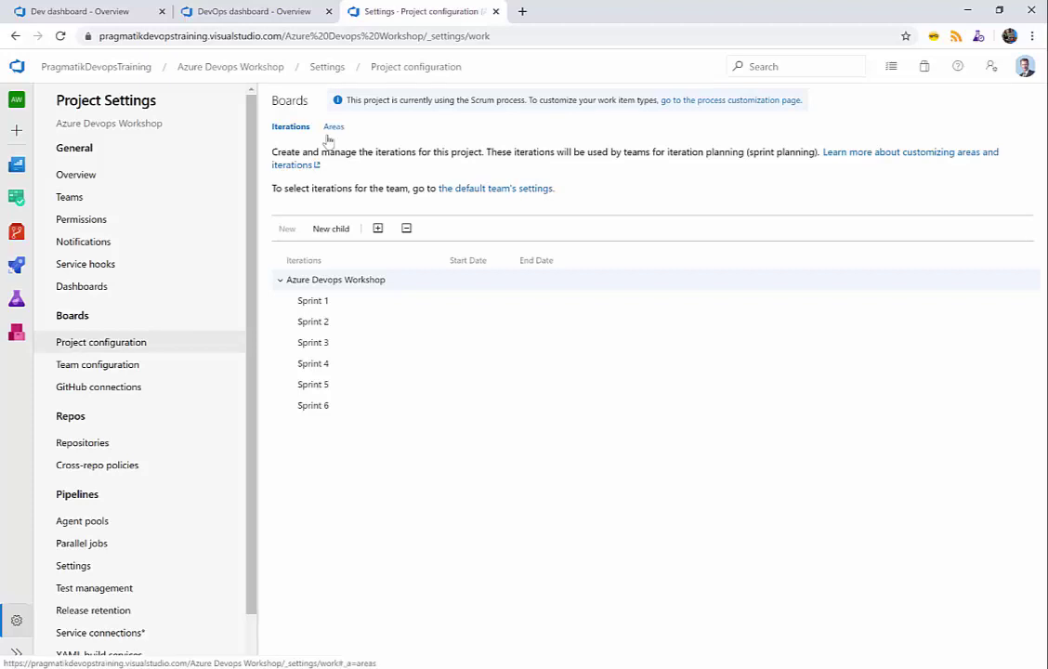
mouse_move(323, 301)
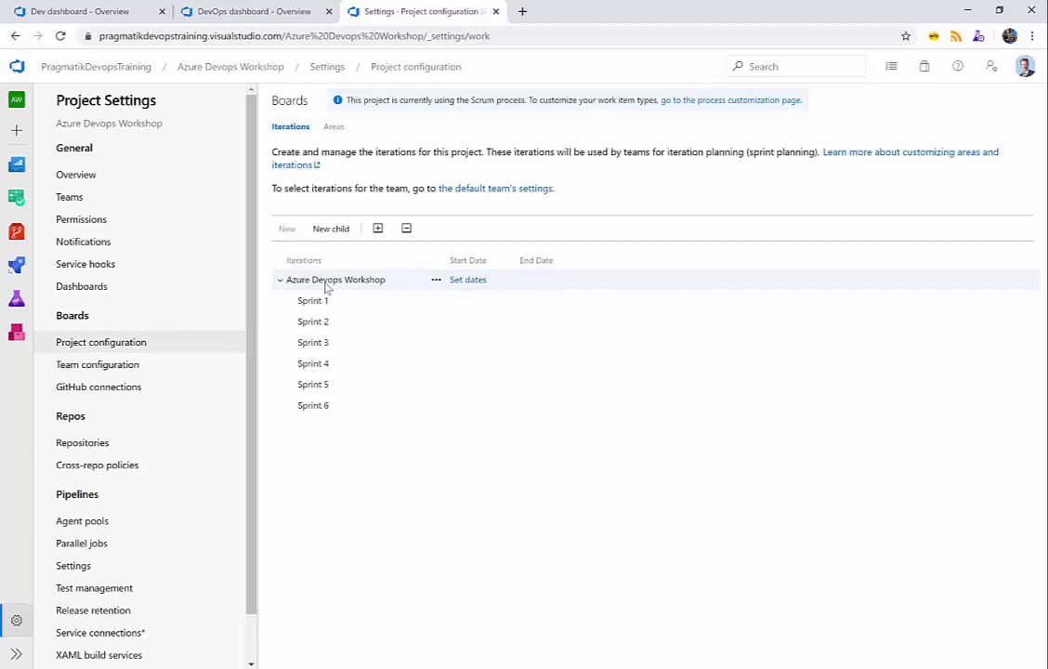
right_click(326, 288)
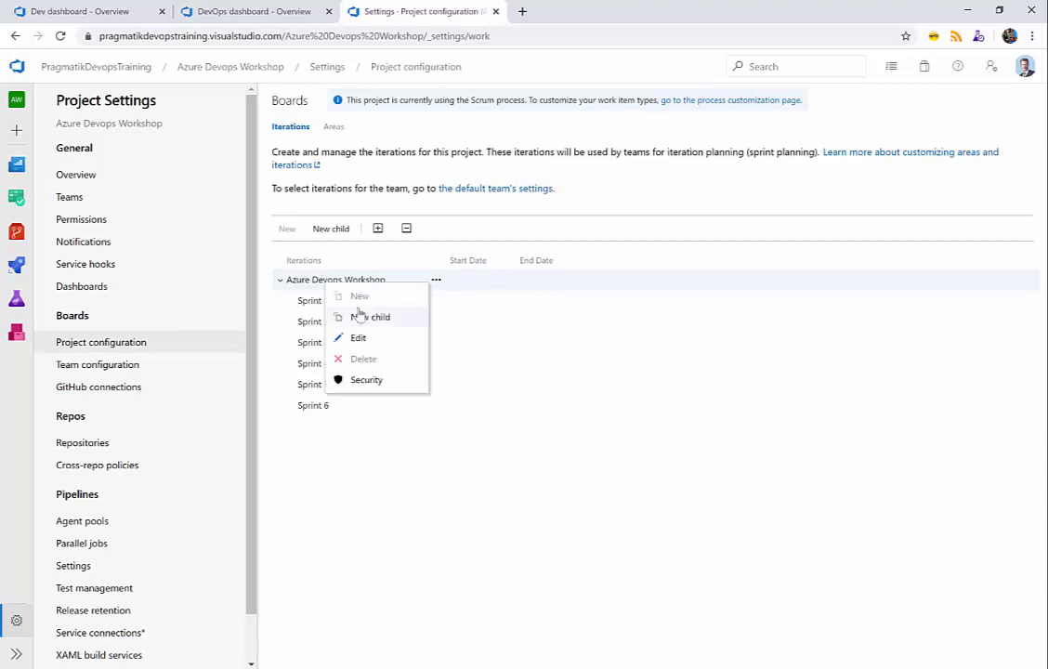
left_click(358, 317)
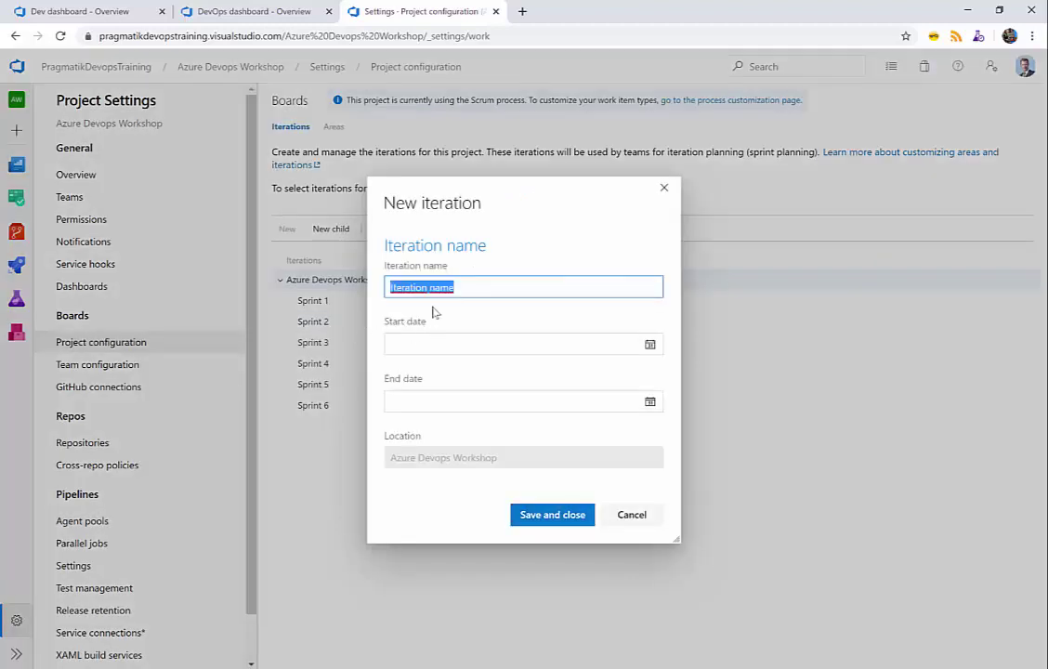
type("MVP")
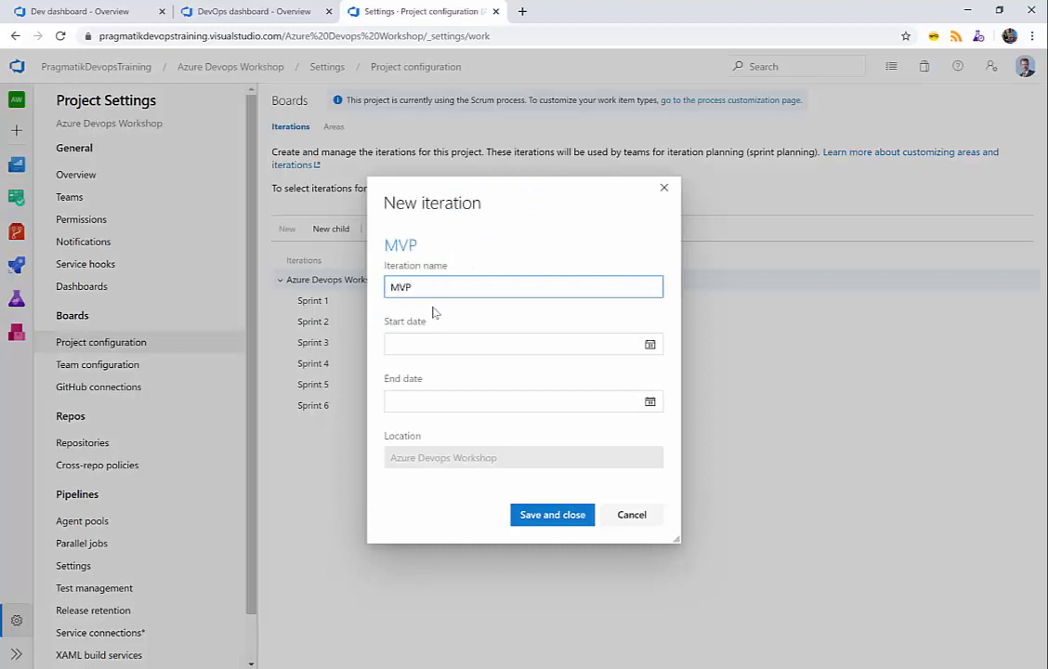
left_click(535, 519)
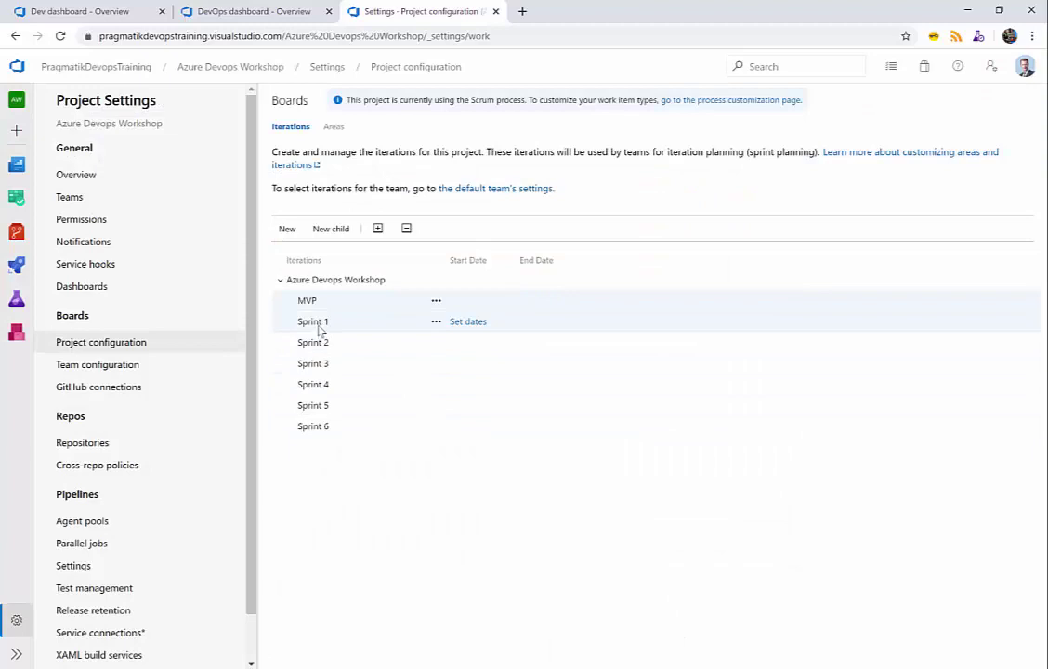
Move the iterations Sprint 1, Sprint 2, Sprint 3 and Sprint 4 under MVP
left_click_drag(319, 330, 335, 311)
left_click_drag(324, 366, 340, 306)
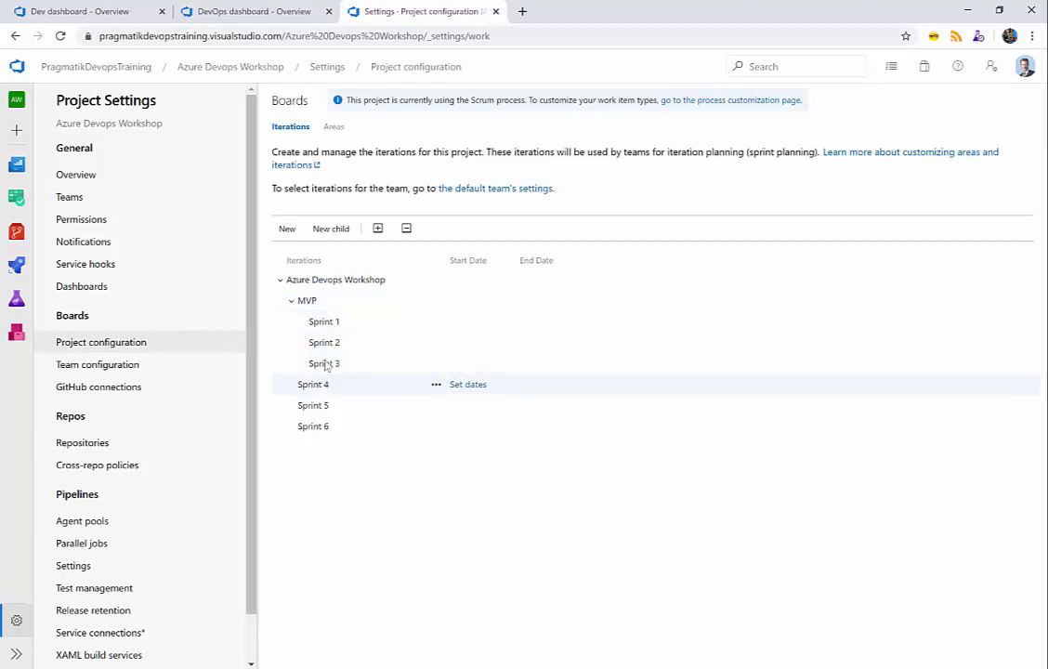
left_click_drag(326, 384, 341, 308)
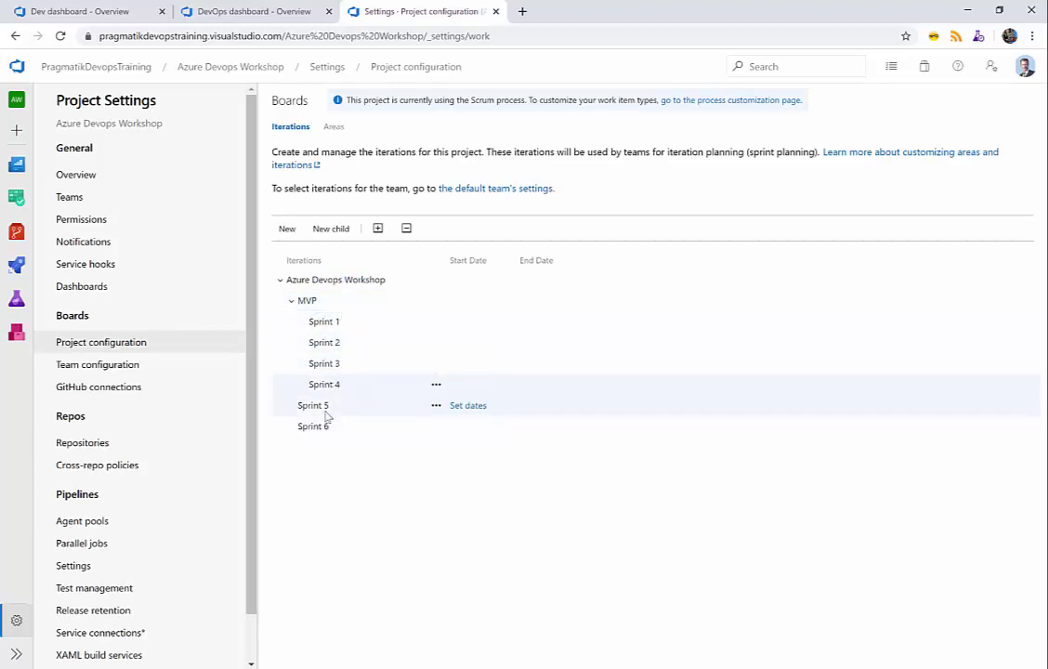
Add a child iteration named Release 2 under Azure Devops Workshop and move Sprint 5 and Sprint 6 into it
left_click(317, 282)
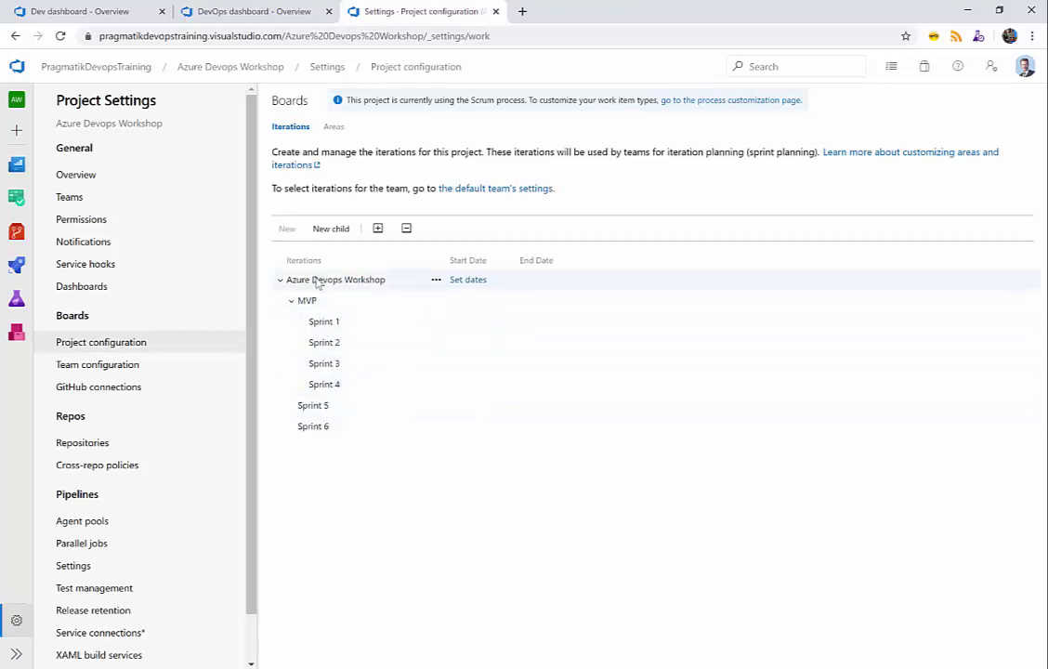
right_click(316, 282)
left_click(347, 309)
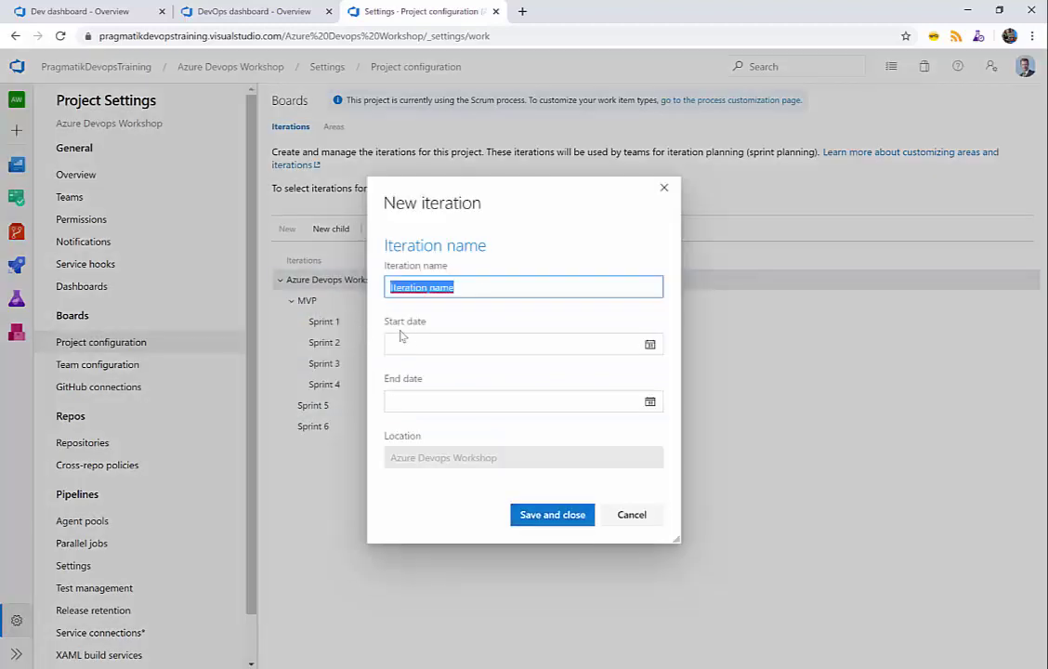
type("Releas")
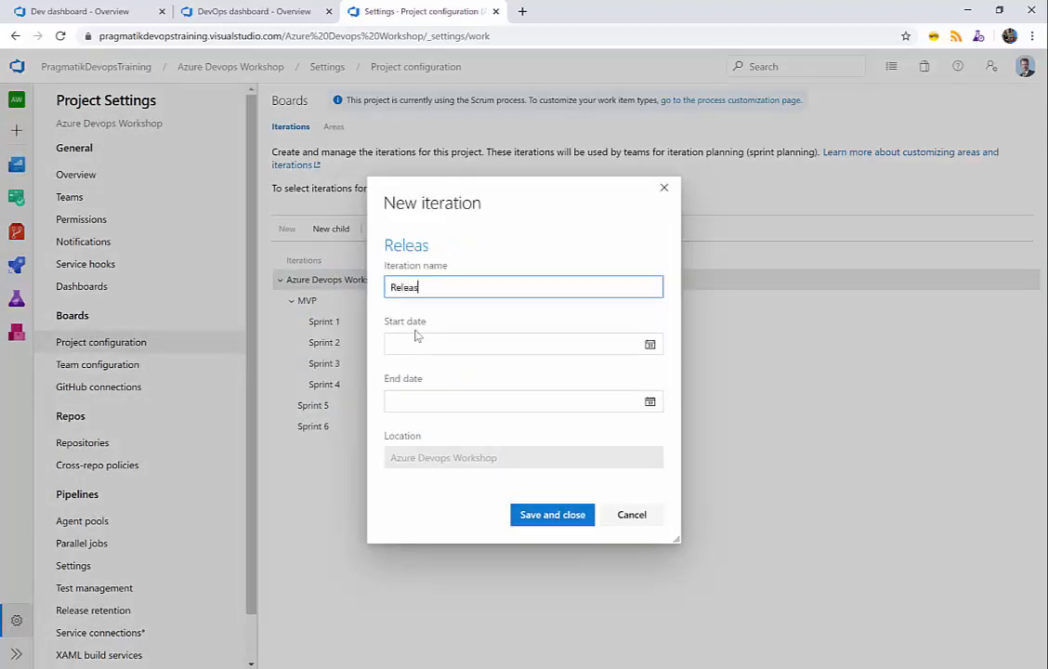
type("e 2")
key("Return")
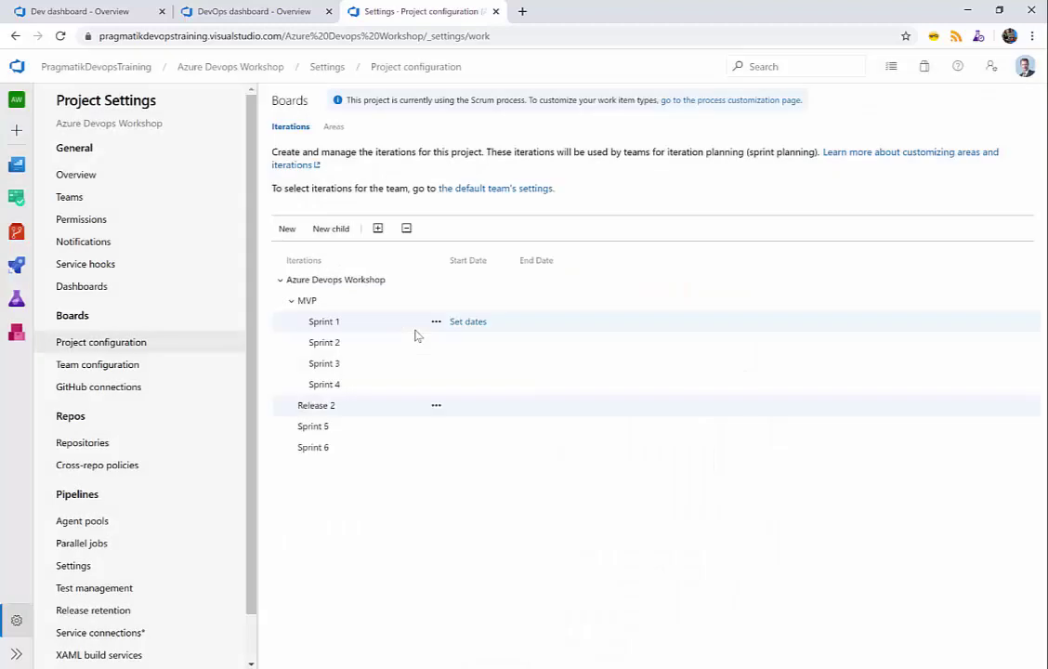
left_click_drag(313, 426, 330, 405)
left_click_drag(311, 447, 307, 405)
Set the Sprint 1 iteration's start date to 3/23/2020 and end date to 4/3/2020, and save it
left_click(329, 325)
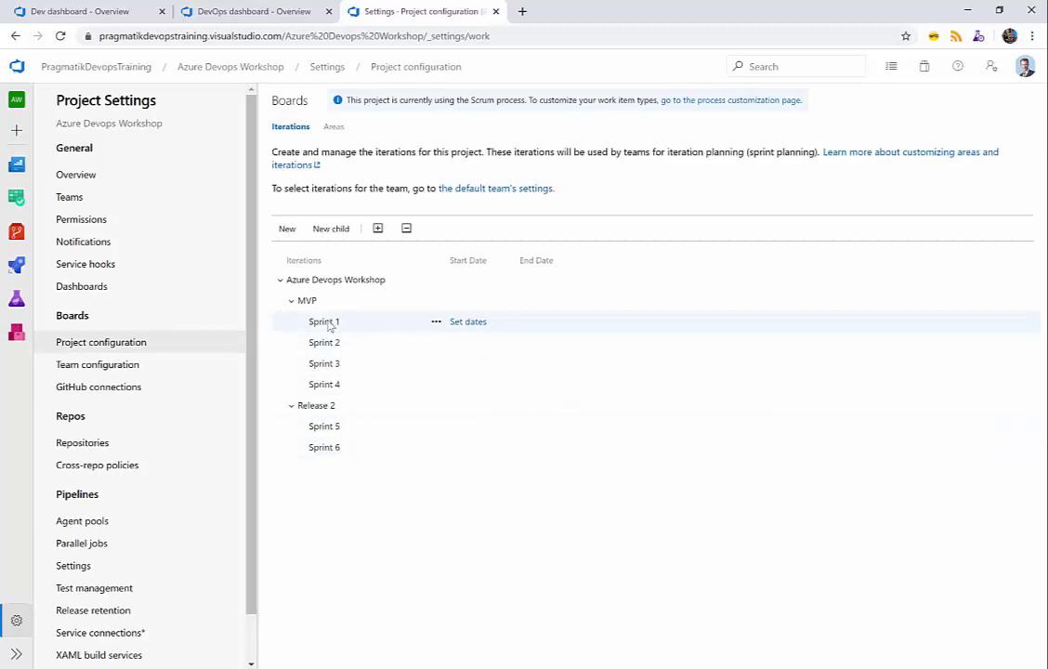
left_click(470, 325)
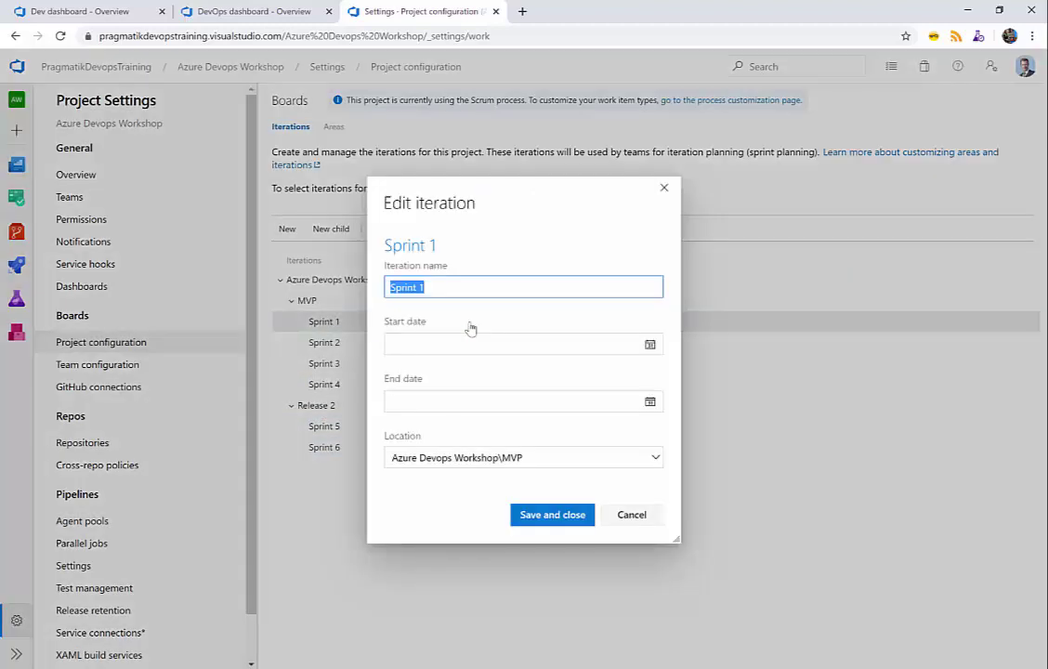
left_click(650, 345)
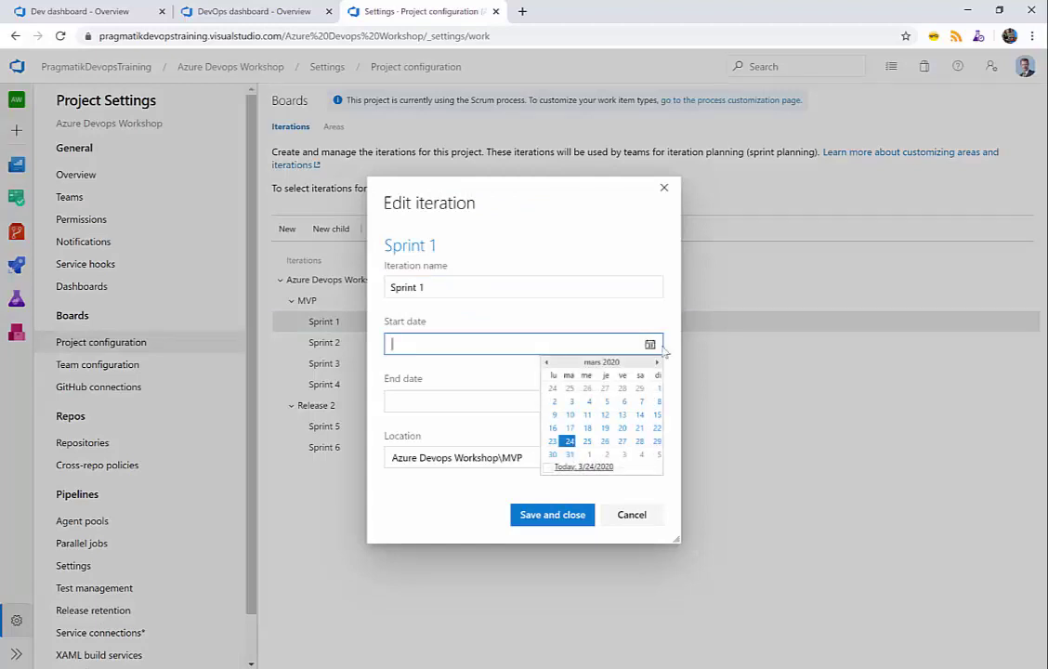
left_click(553, 443)
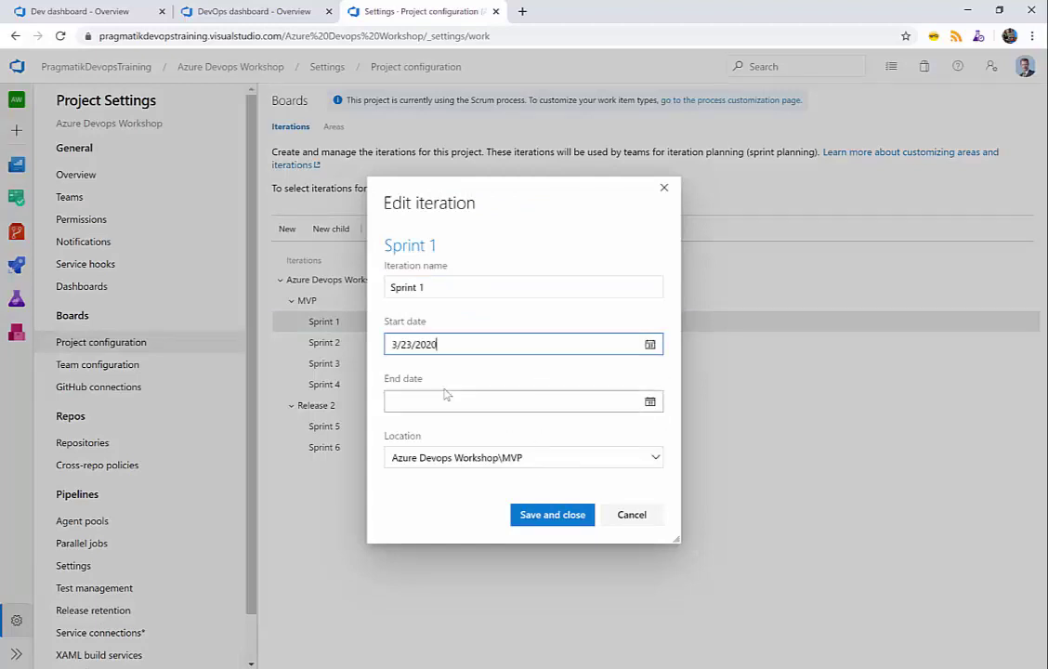
left_click(651, 403)
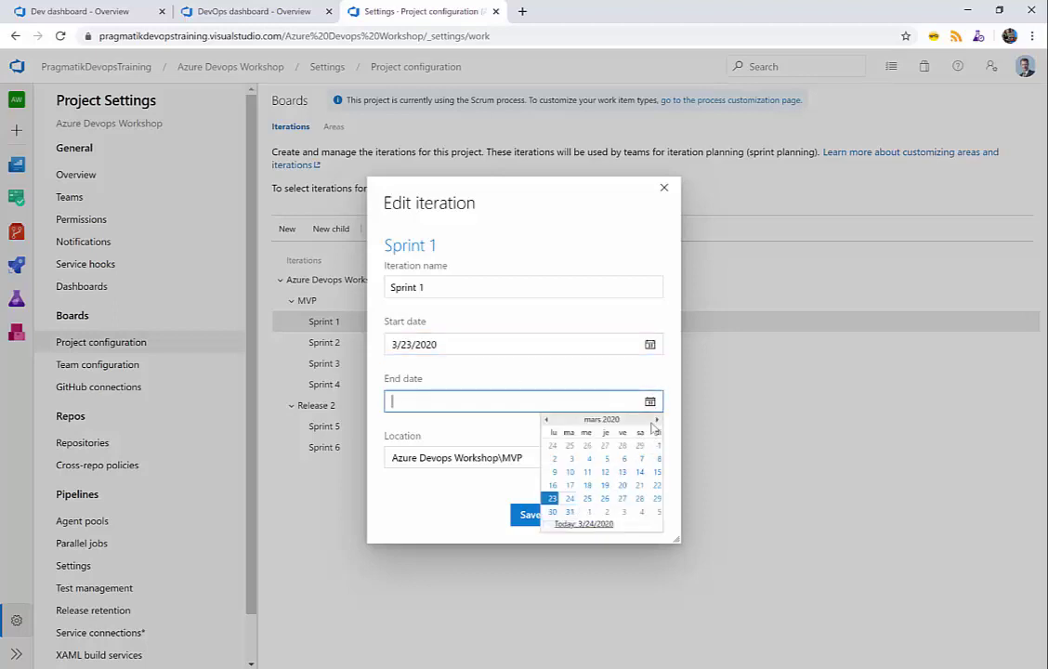
left_click(657, 421)
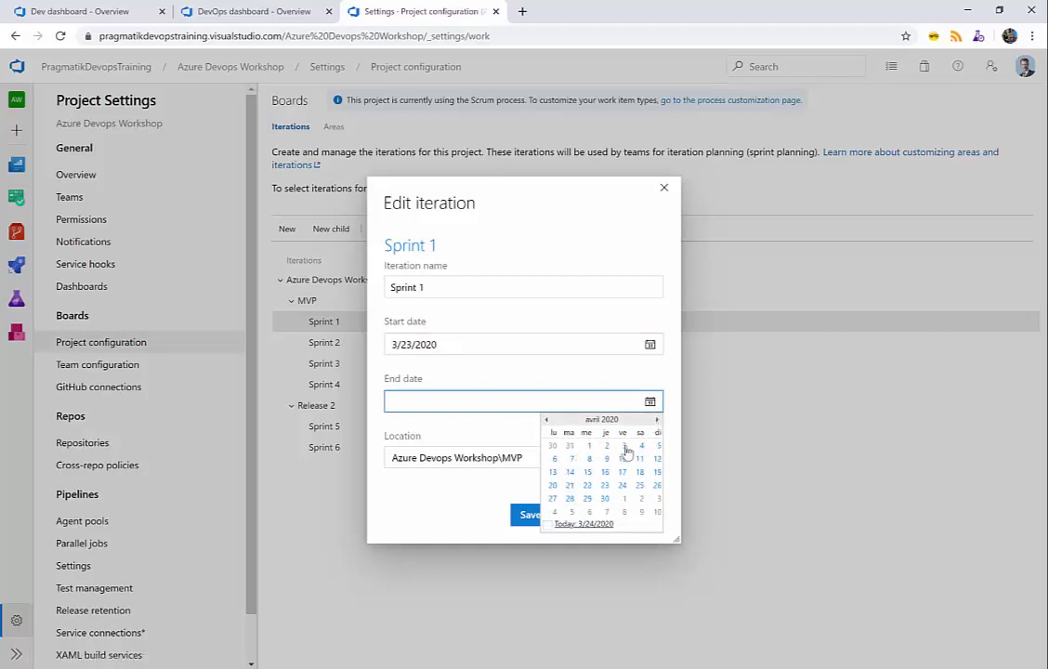
left_click(625, 446)
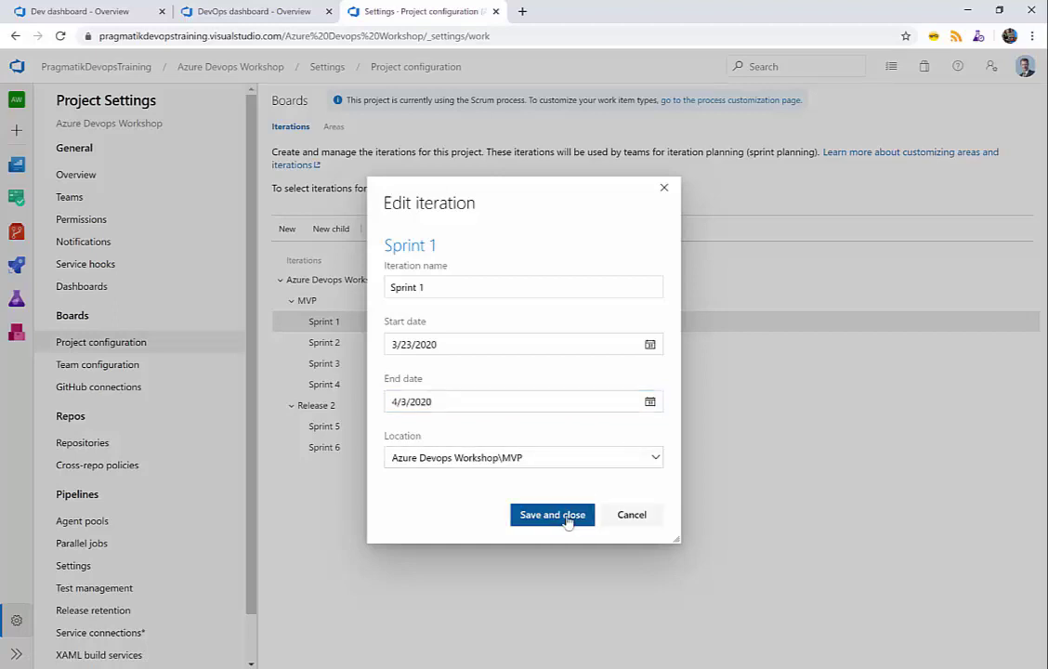
left_click(568, 518)
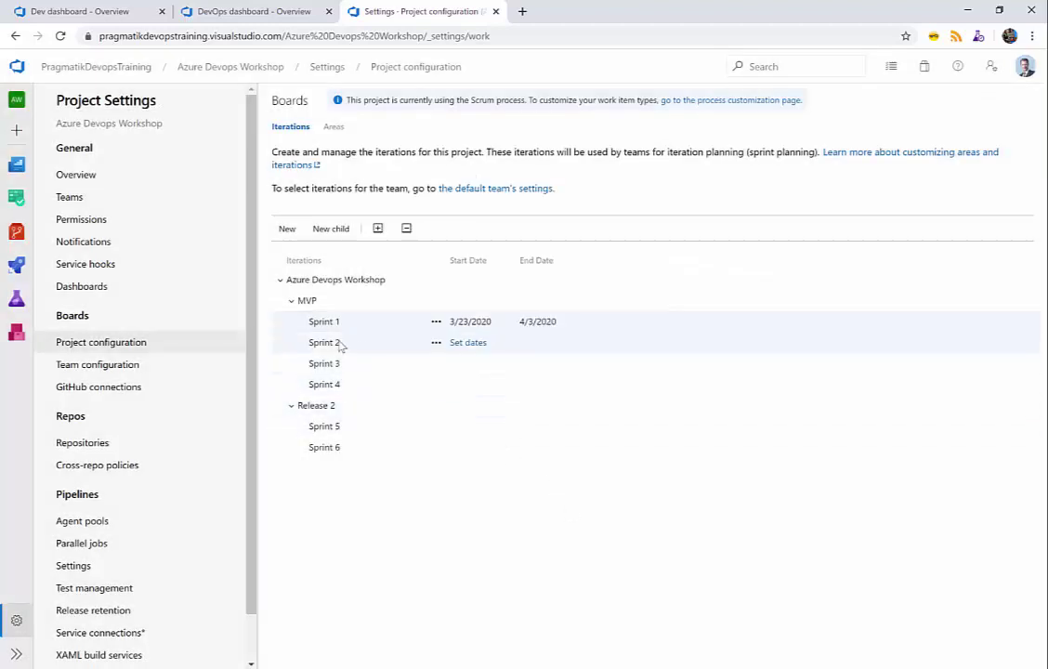
Schedule the Sprint 2 iteration from 4/6/2020 to 4/17/2020 and save it
left_click(468, 343)
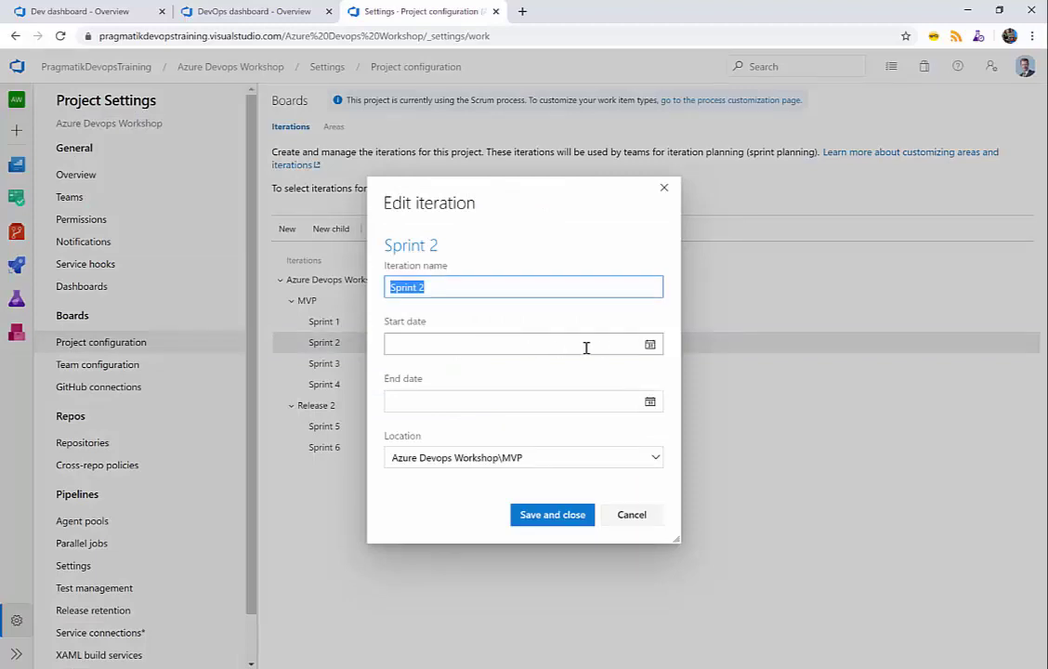
left_click(648, 345)
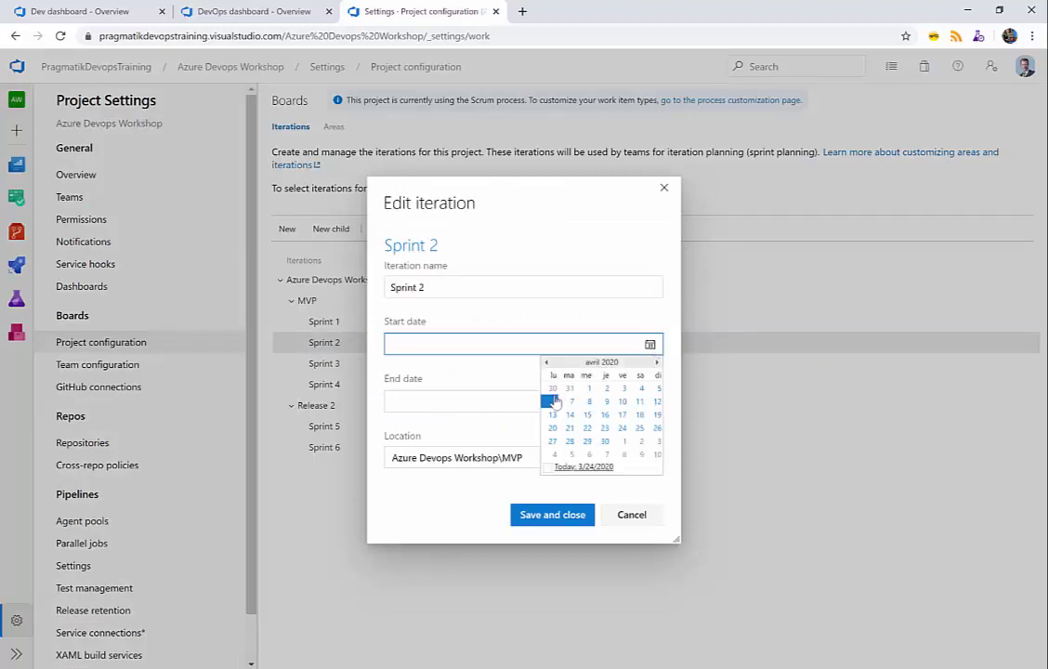
left_click(554, 401)
left_click(555, 515)
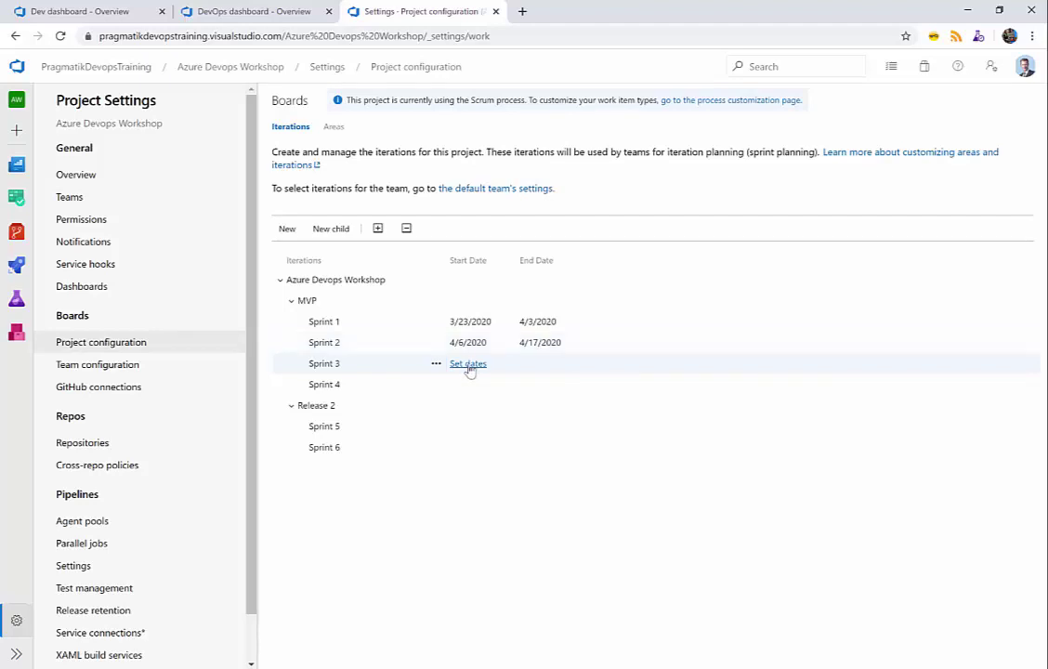
Schedule the Sprint 3 iteration from 4/20/2020 to 5/1/2020 and save it
left_click(467, 364)
left_click(647, 345)
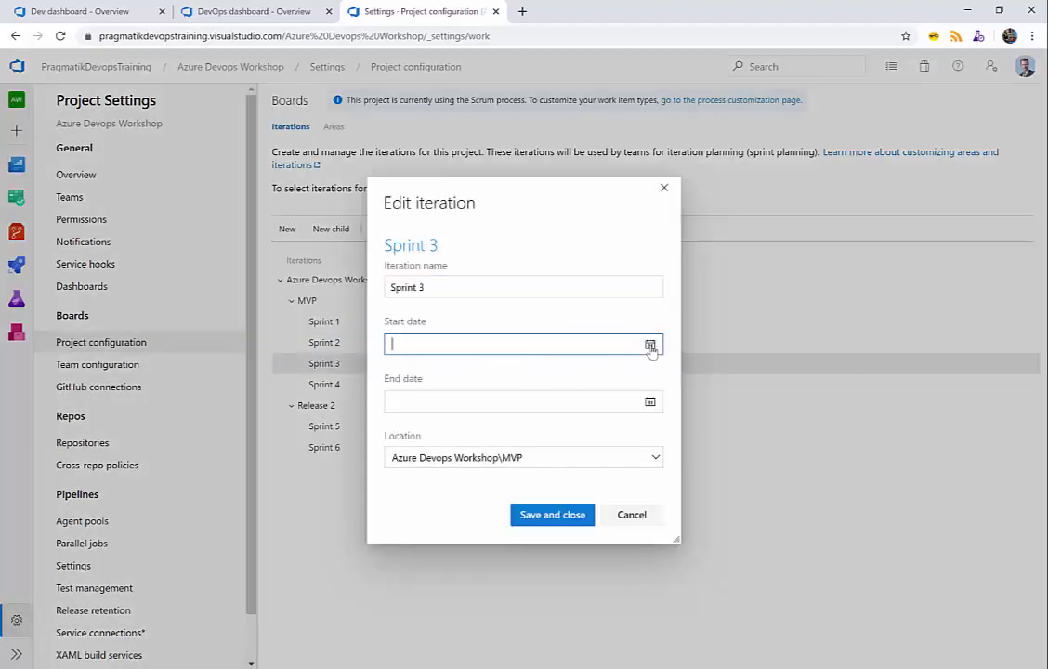
left_click(549, 427)
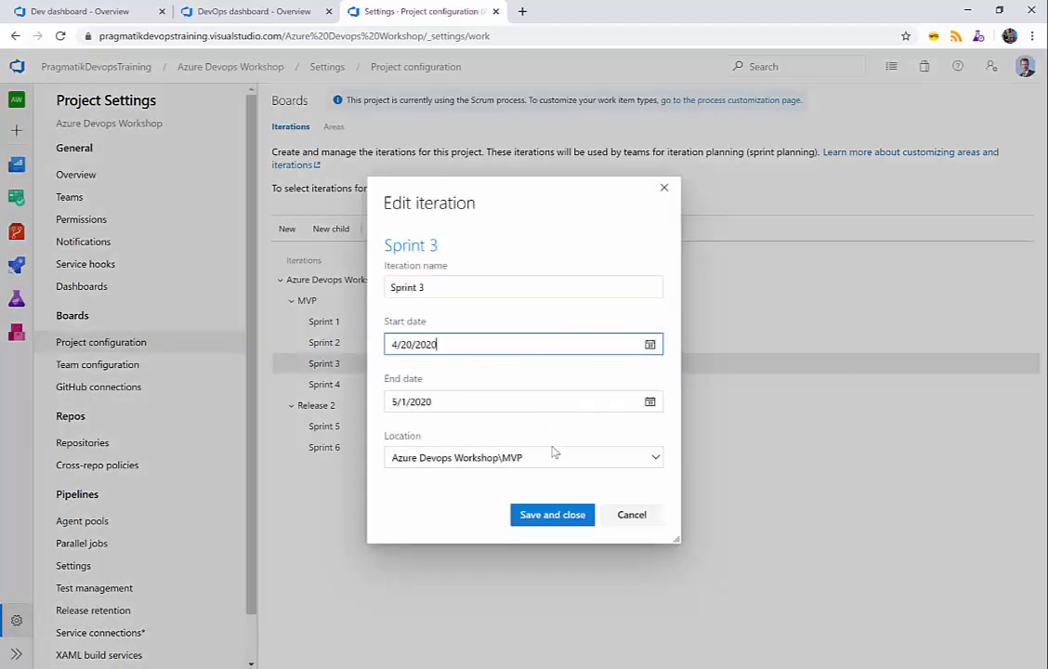
left_click(552, 517)
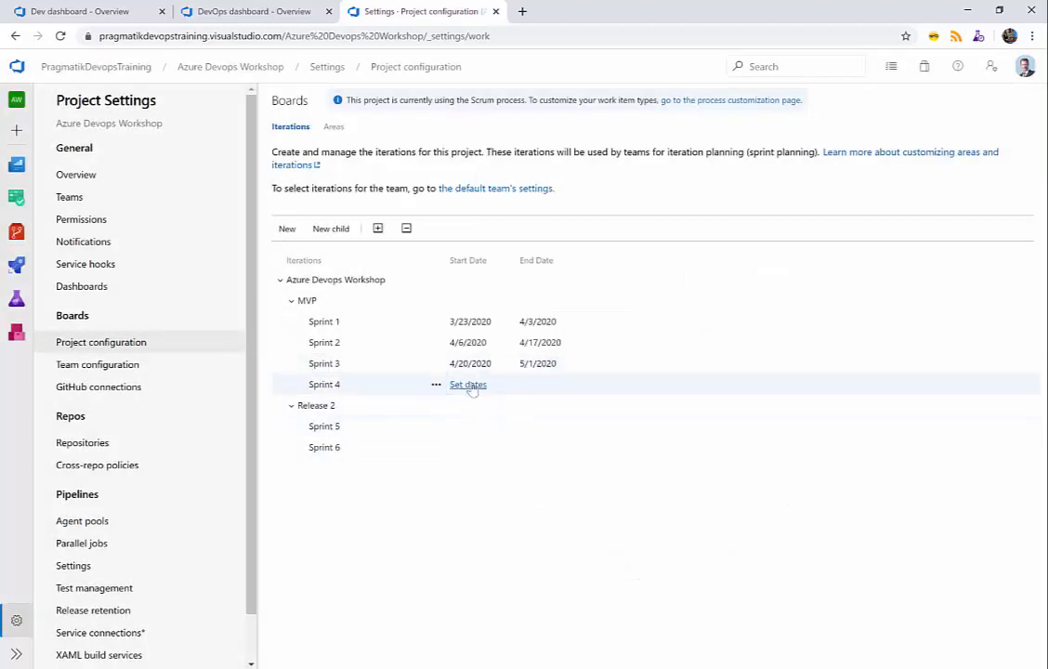
Schedule the Sprint 4 iteration from 5/4/2020 to 5/15/2020 and save it
left_click(467, 385)
left_click(650, 347)
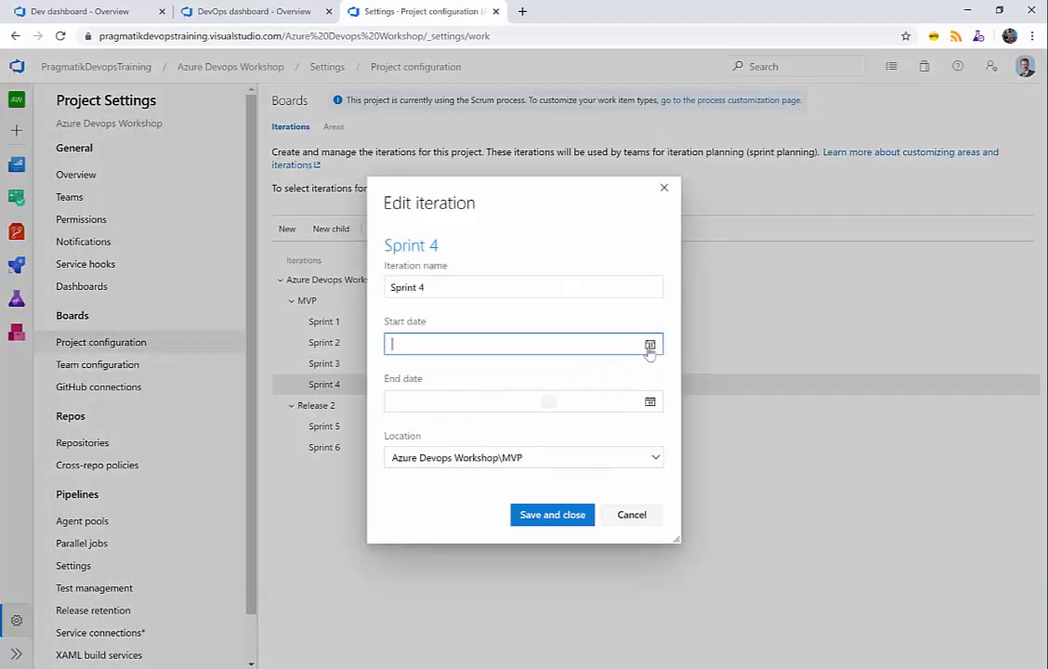
left_click(552, 401)
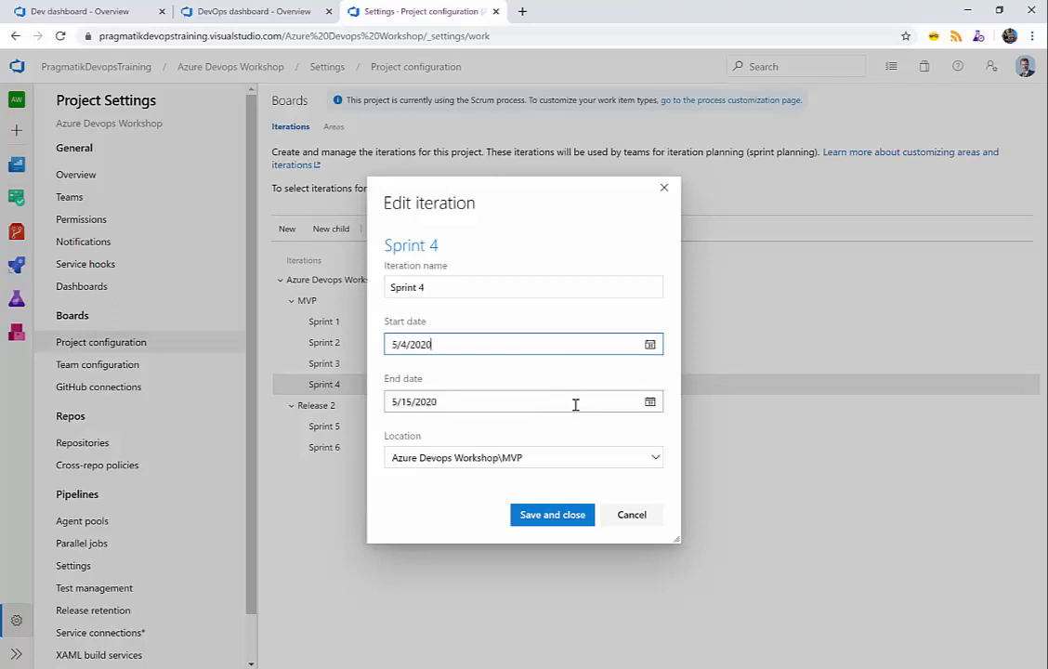
left_click(551, 518)
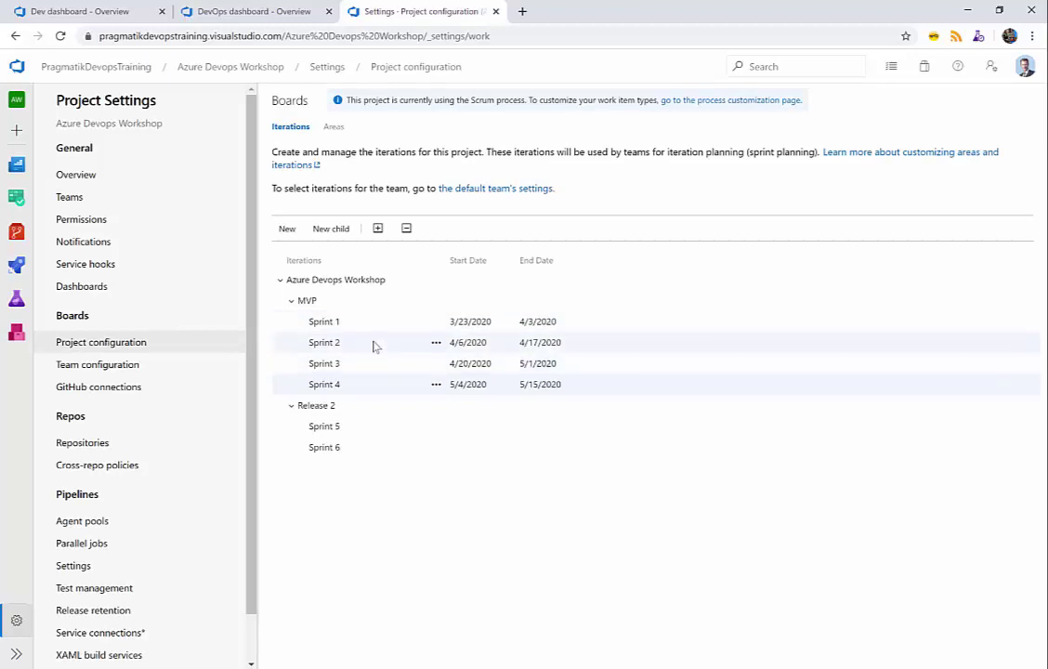
Check the project's areas and team configuration, and create a new team named Front Office with the default options
left_click(337, 128)
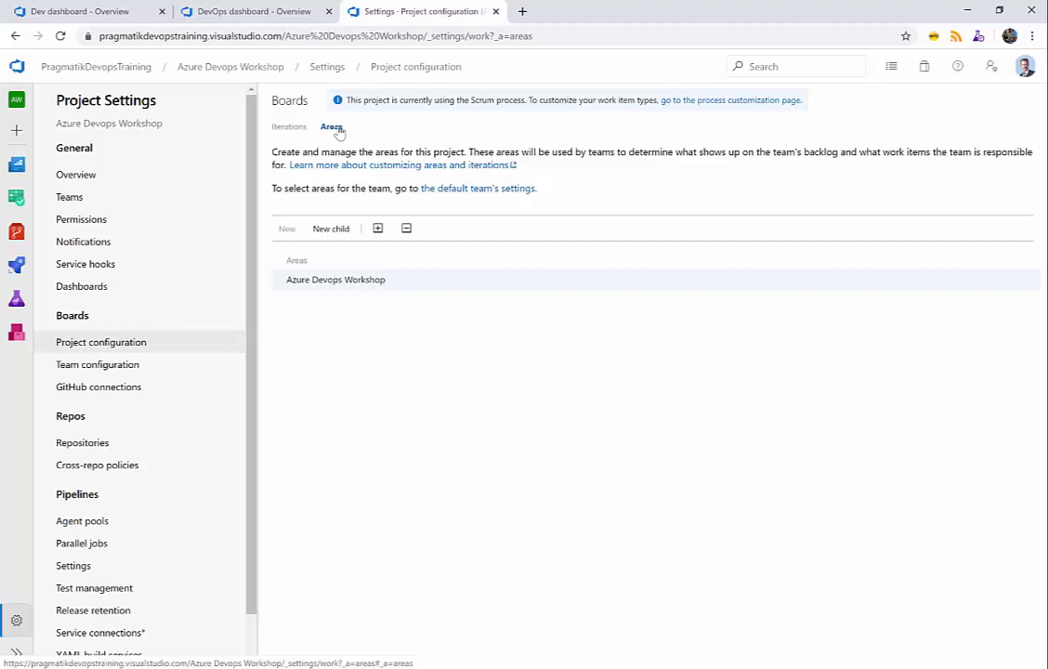
left_click(89, 370)
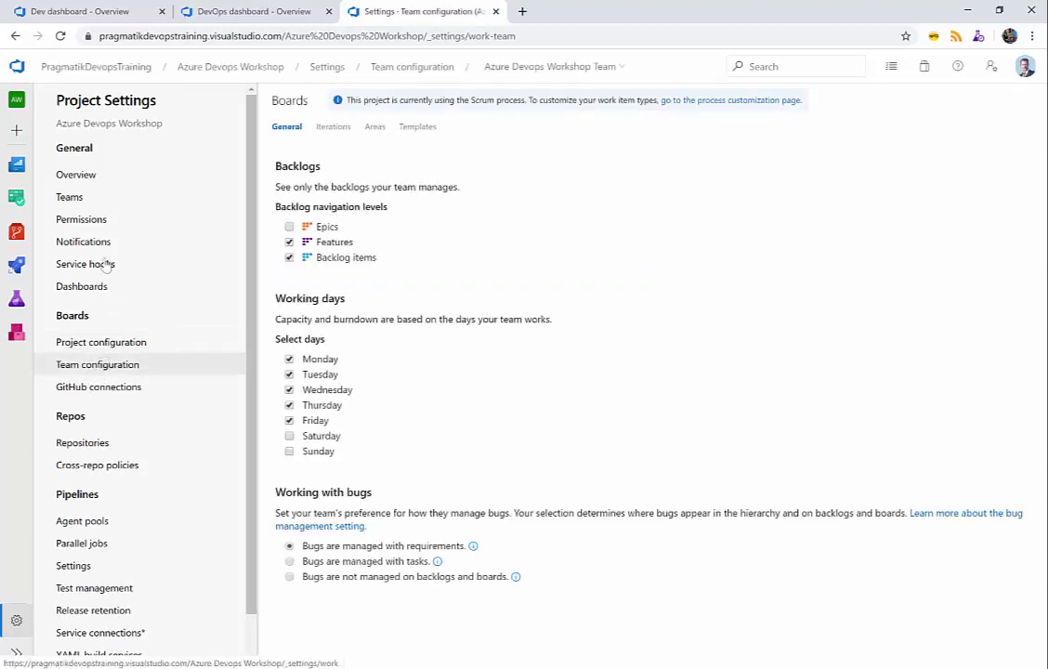
left_click(70, 198)
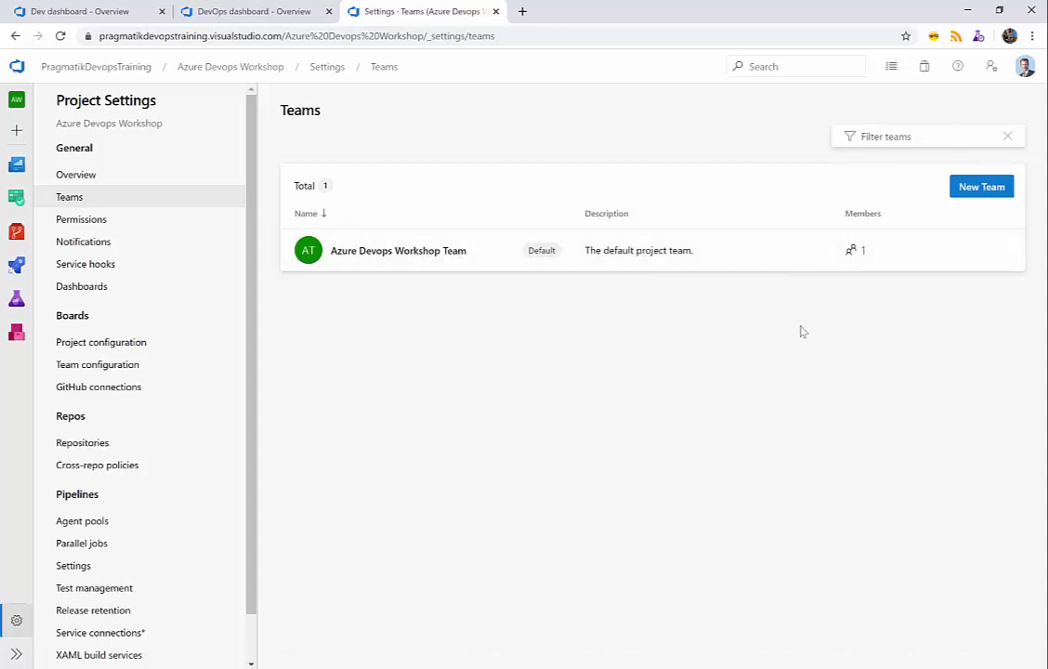
left_click(979, 190)
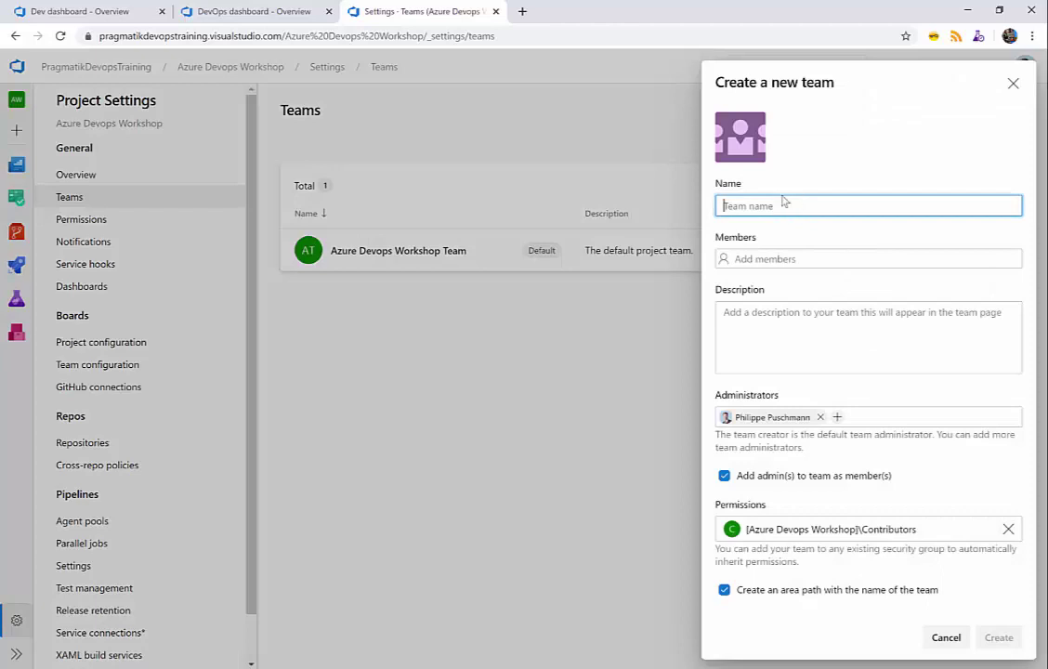
type("Front")
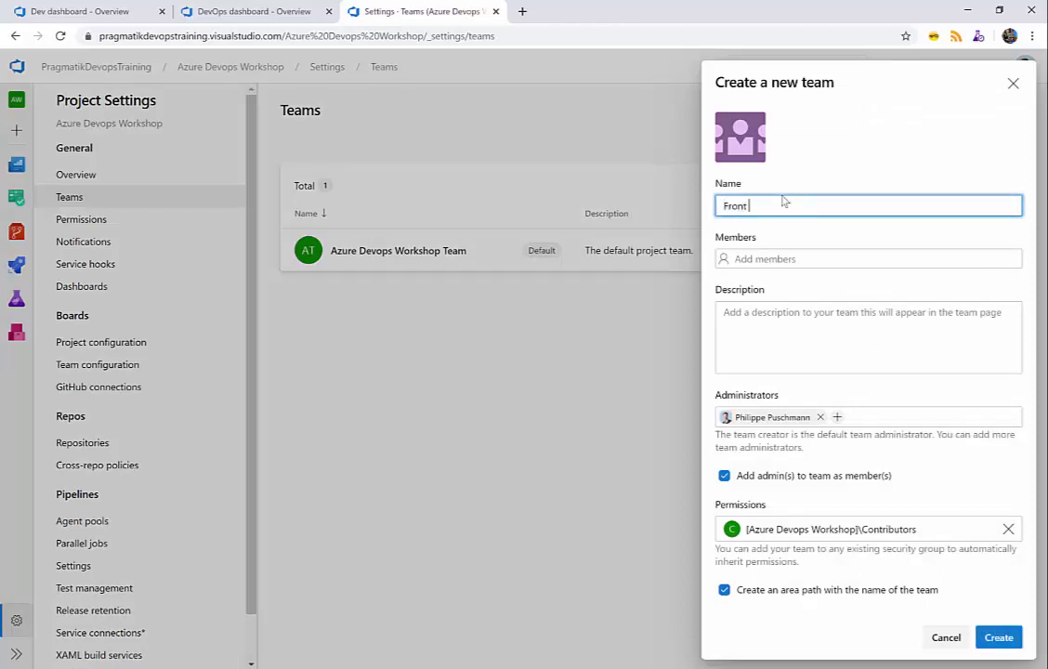
type(" Office")
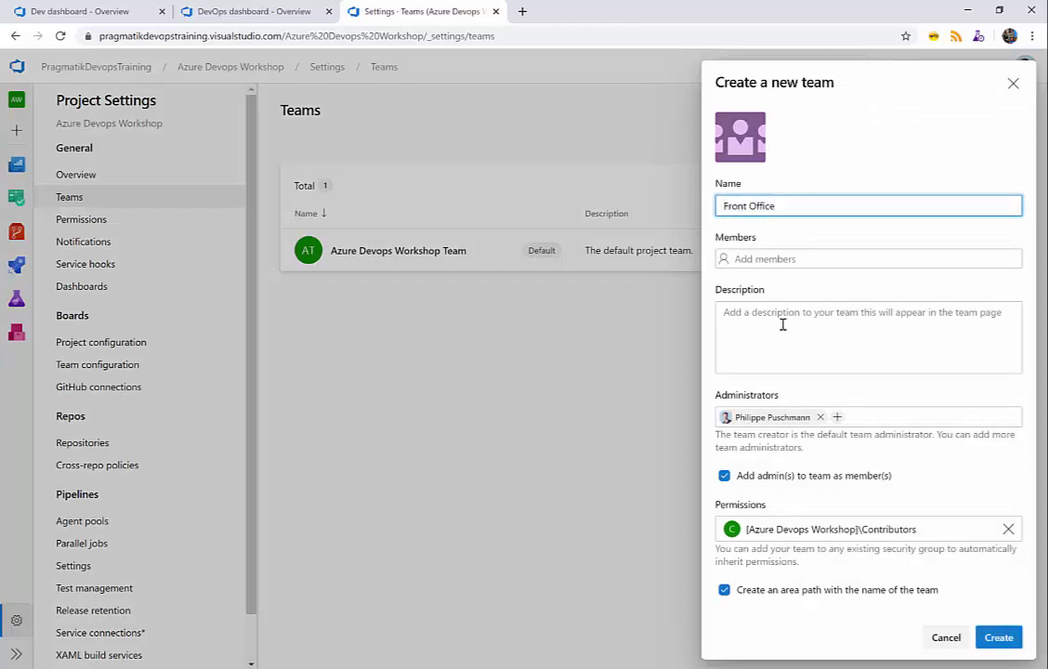
left_click(999, 638)
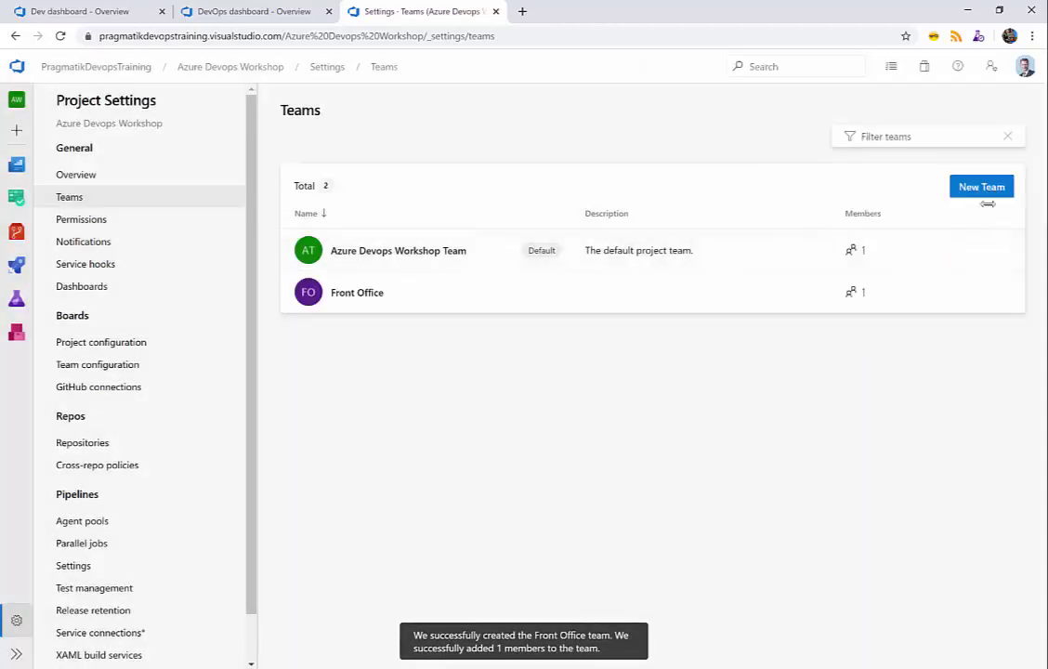
Create another project team named Back Office with the default options, including an area path with the team's name
left_click(990, 191)
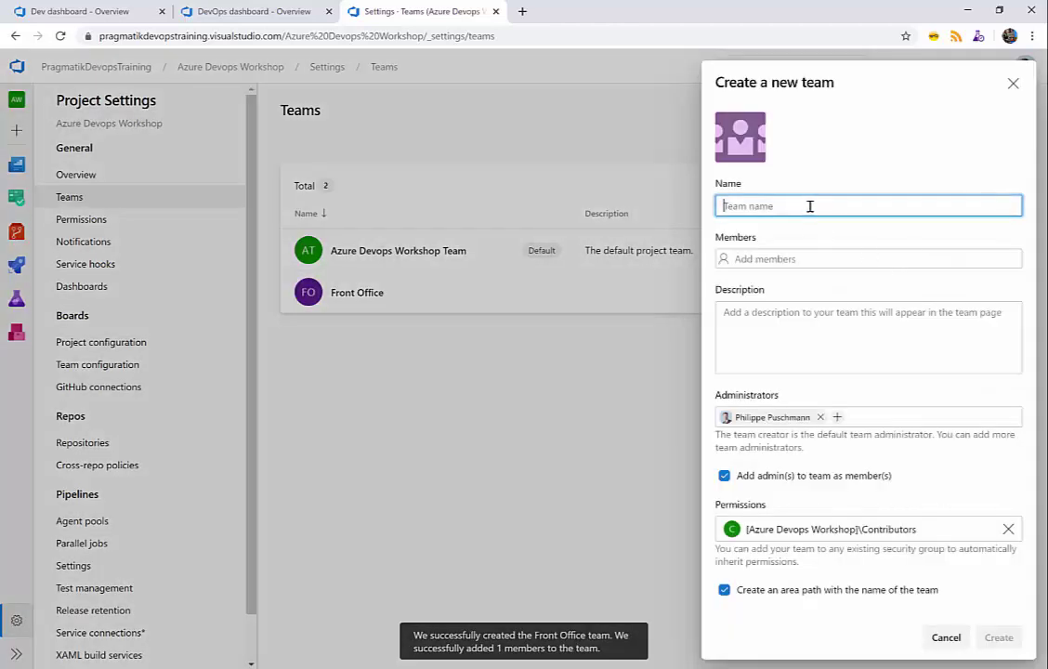
type("Ba")
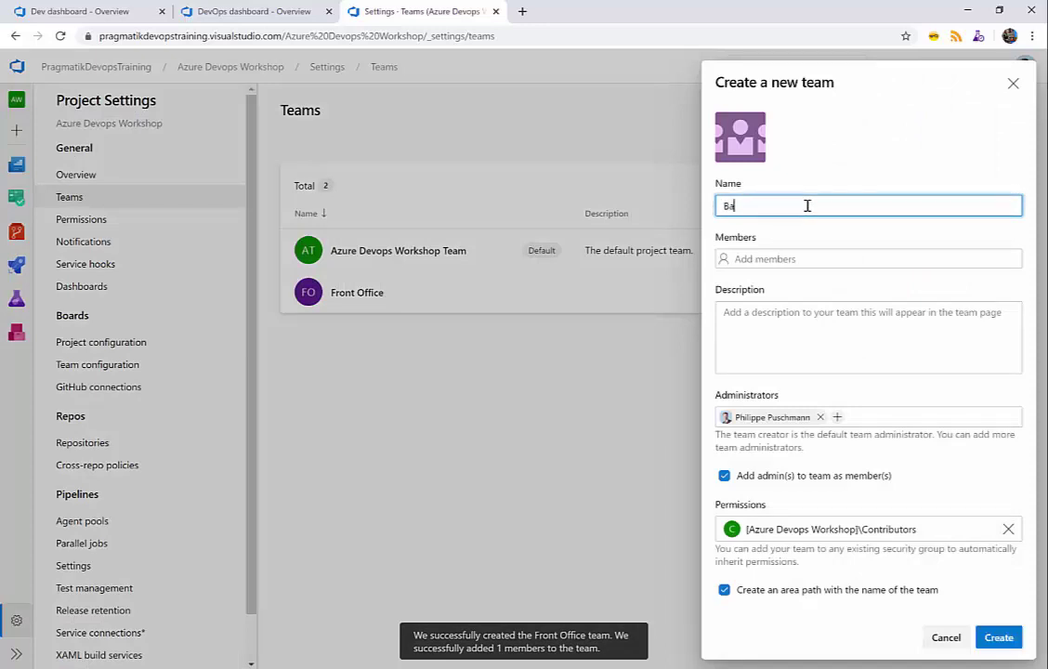
type("ck Office")
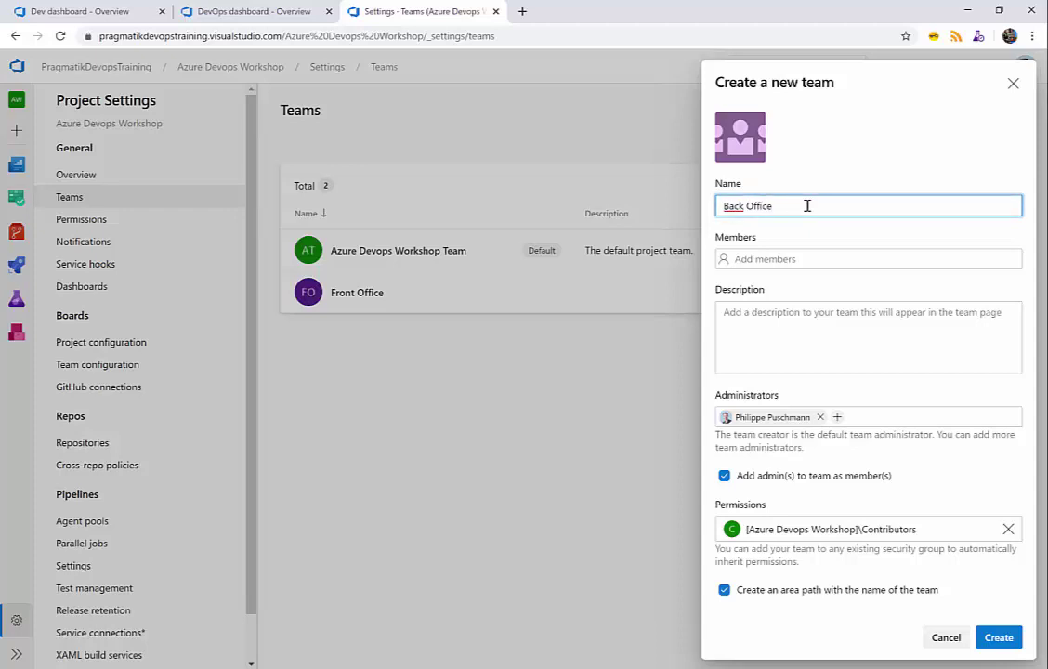
left_click(1000, 638)
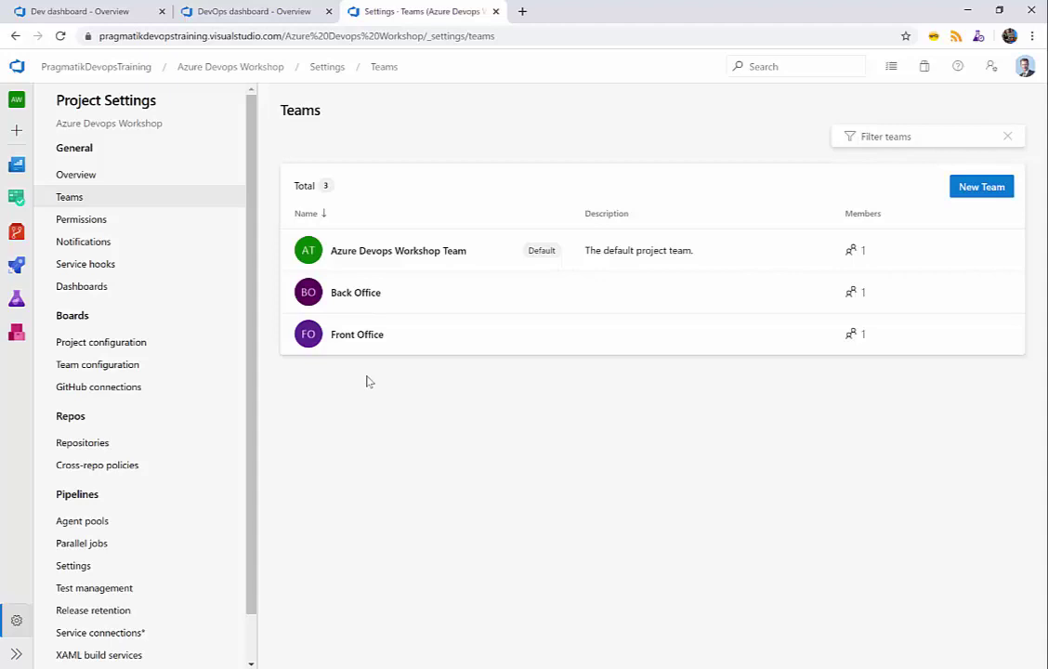
In the team configuration of Azure Devops Workshop Team, enable the Epics backlog level and view the team's iterations
left_click(107, 366)
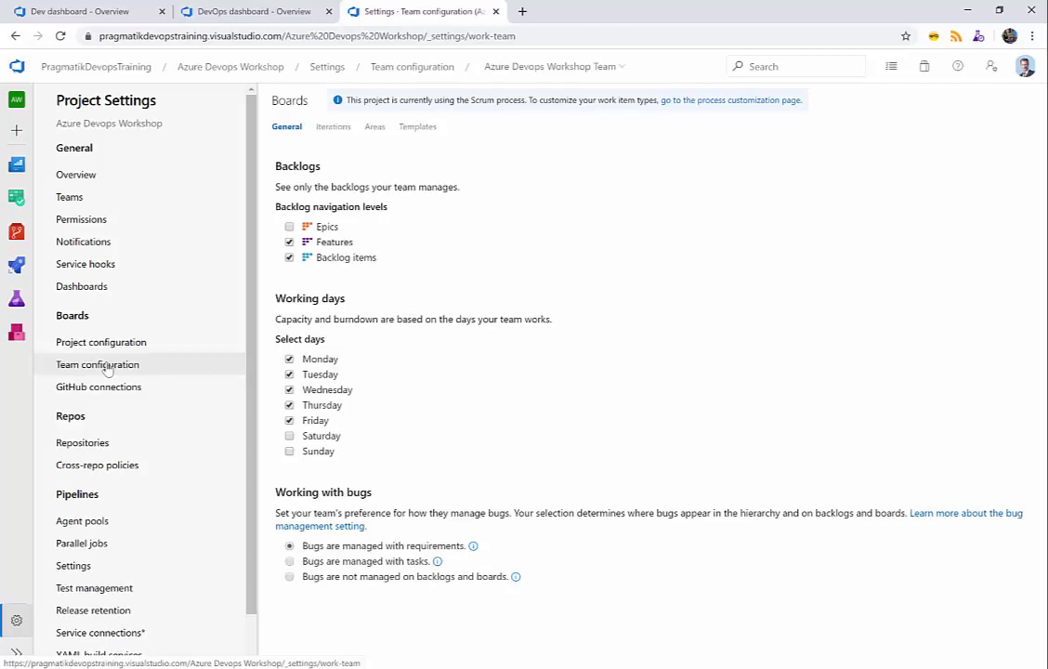
left_click(624, 68)
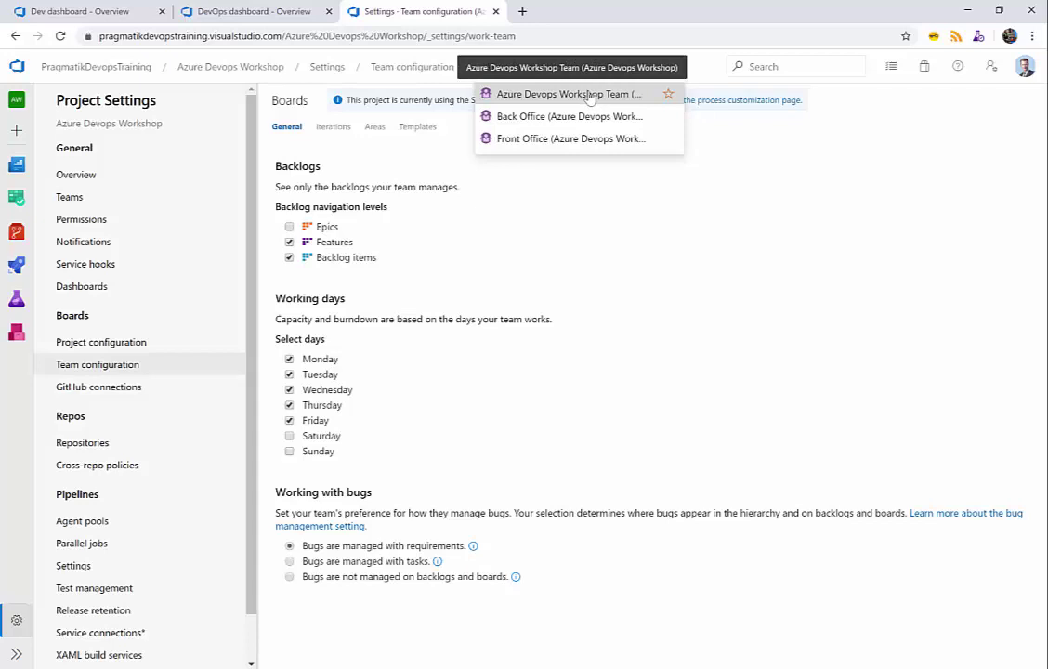
left_click(589, 97)
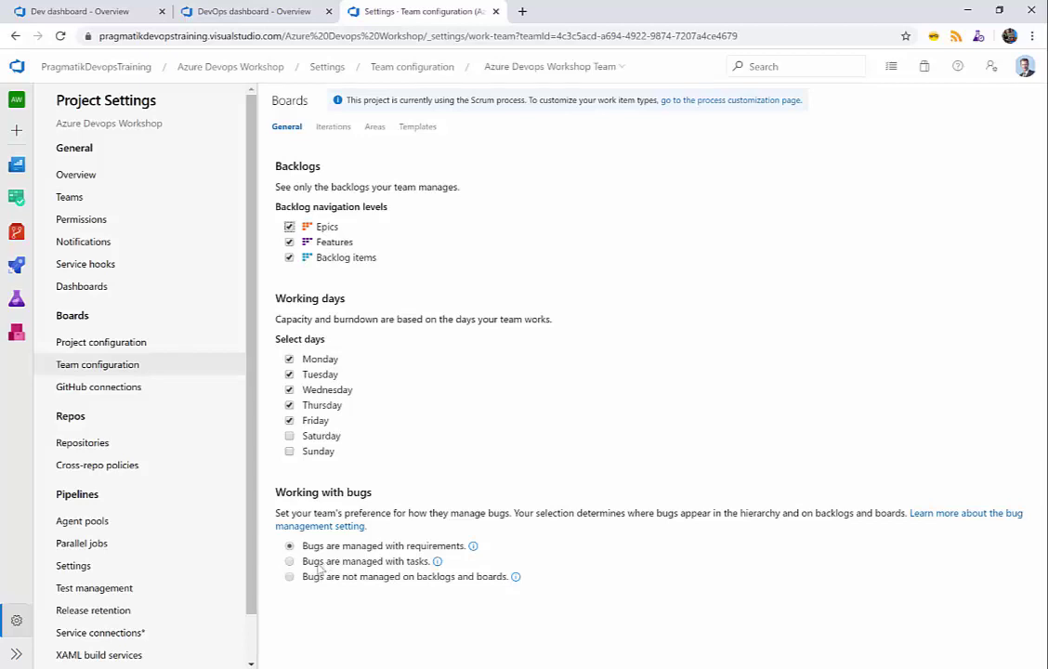
left_click(337, 133)
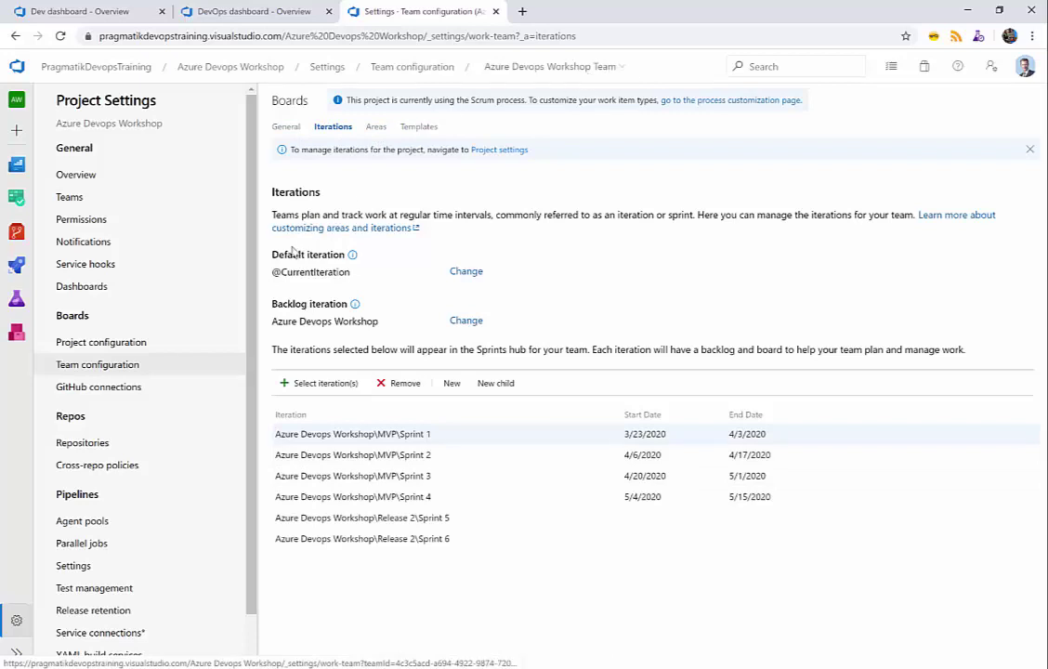
Switch the general team configuration to the Front Office team and enable its Epics backlog level
left_click(286, 127)
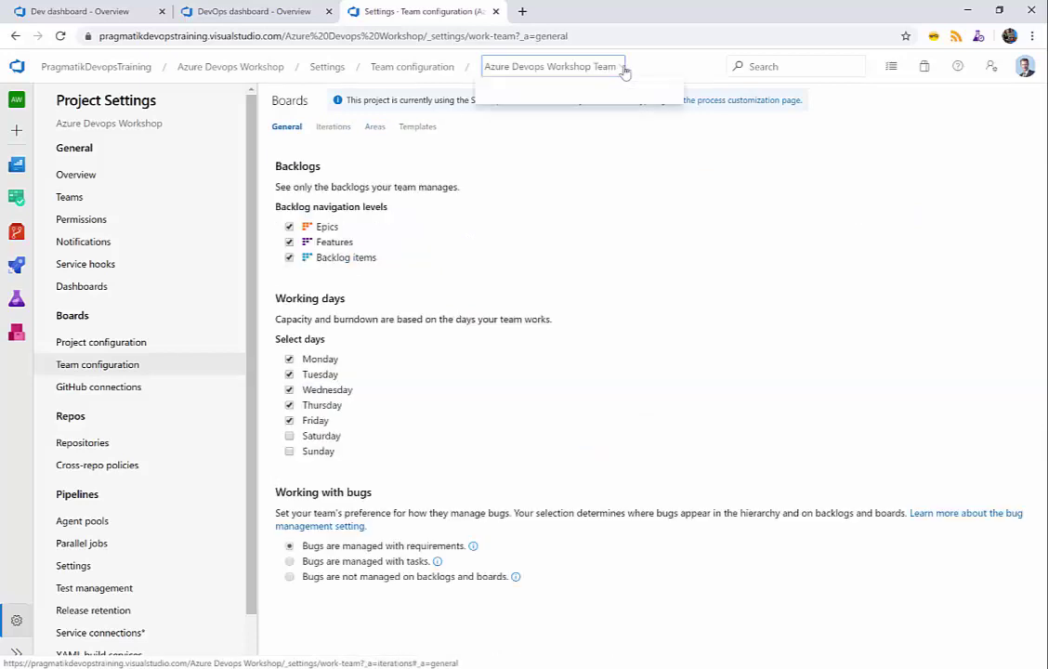
left_click(528, 142)
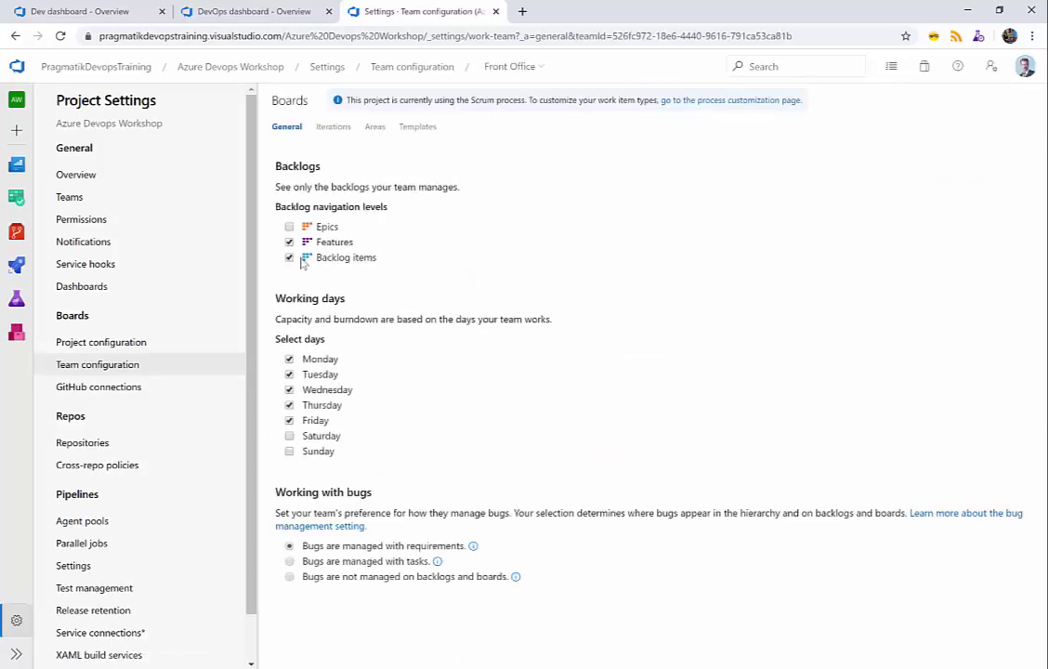
left_click(289, 227)
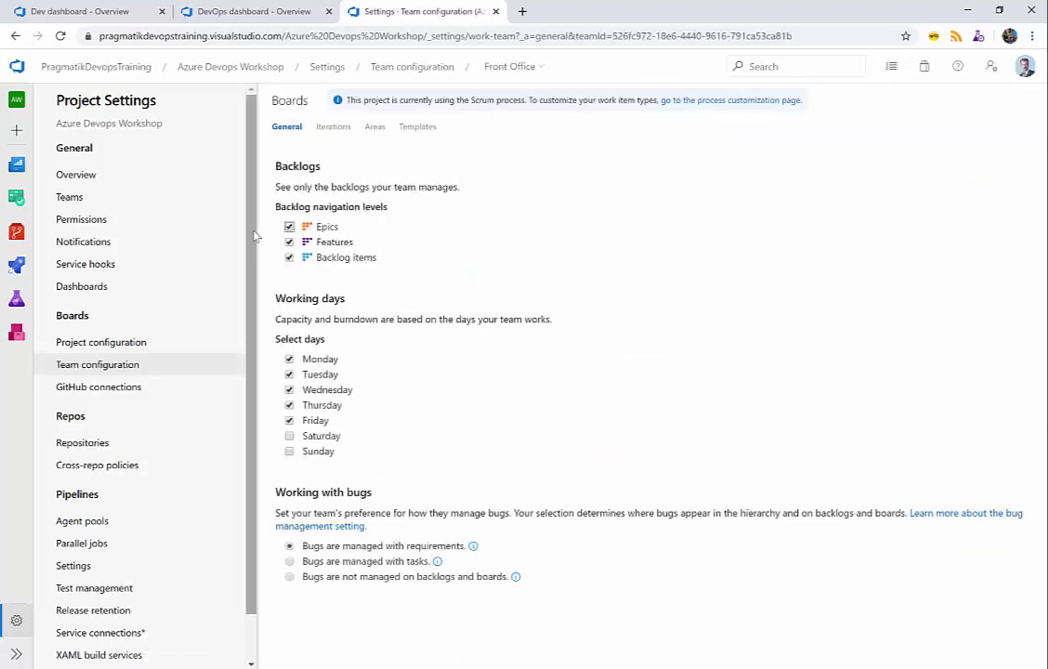
Assign the MVP iterations Sprint 1, Sprint 2, Sprint 3 and Sprint 4 to the Front Office team and check the team's areas
left_click(332, 127)
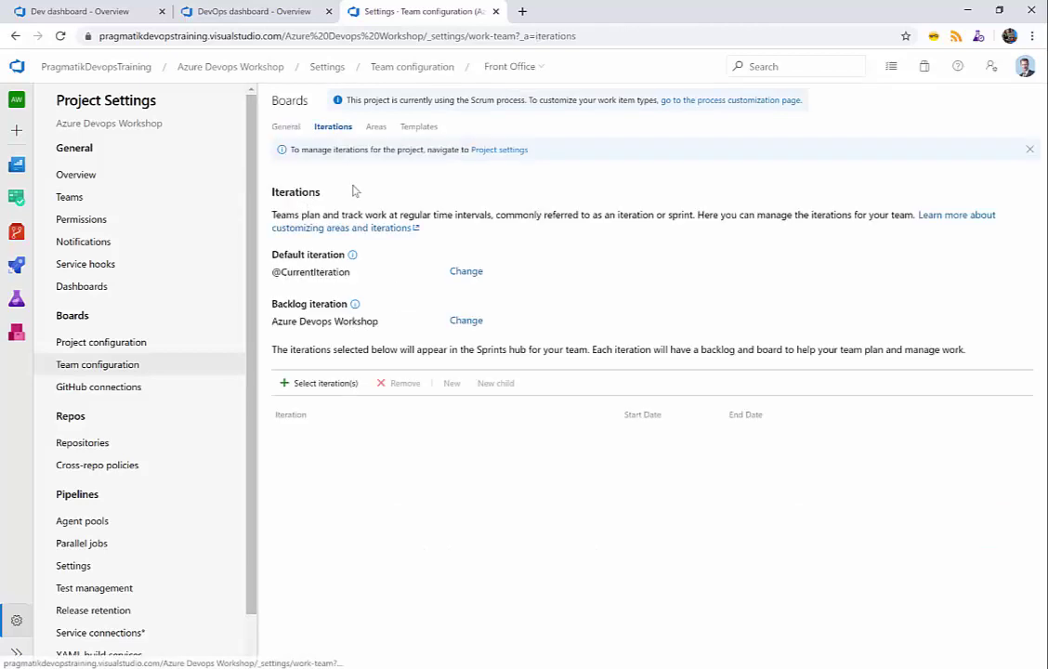
left_click(316, 383)
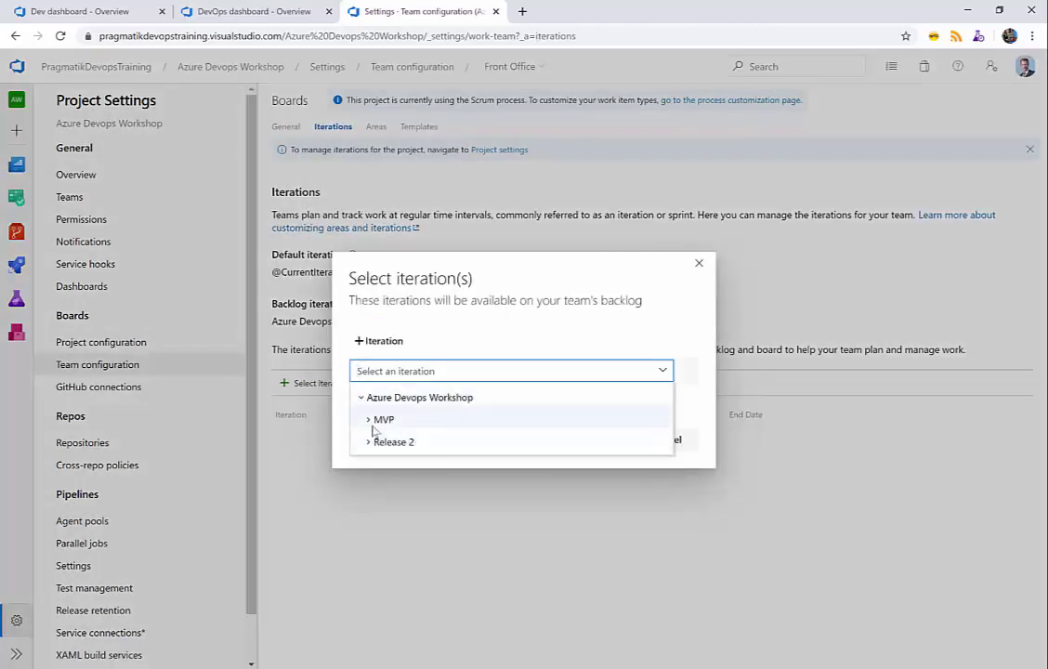
left_click(369, 420)
left_click(407, 439)
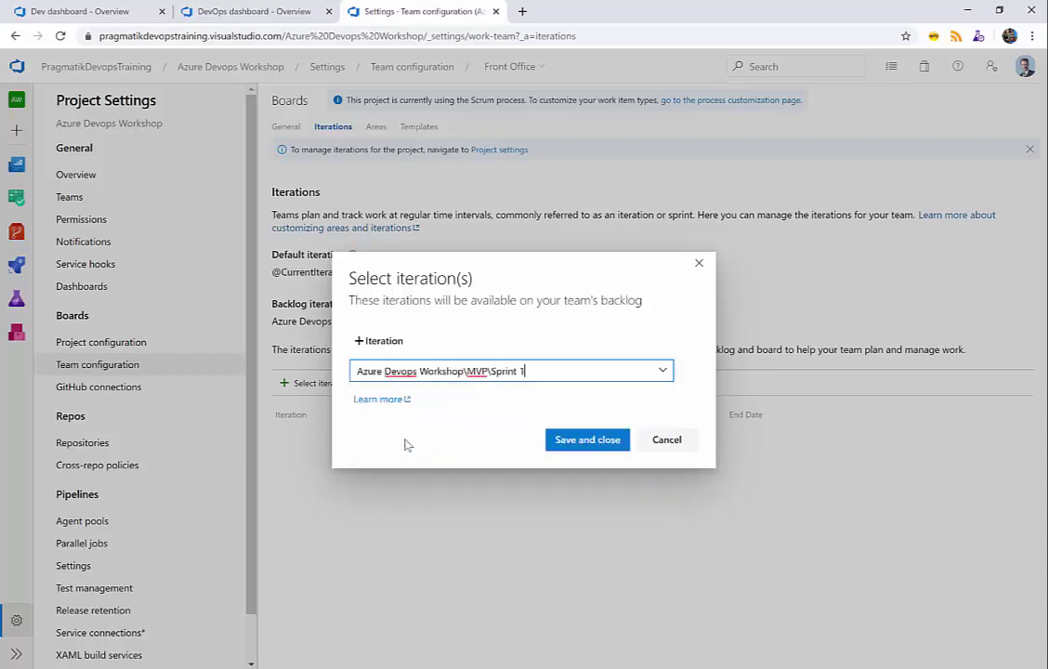
left_click(385, 342)
left_click(385, 342)
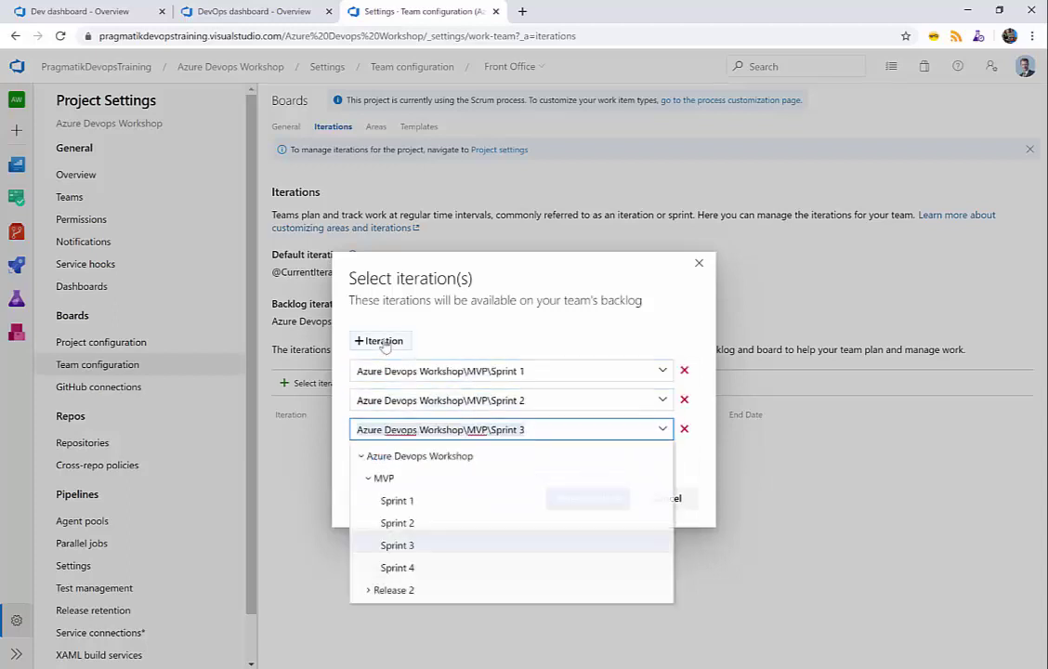
left_click(385, 342)
left_click_drag(706, 505, 612, 531)
left_click(587, 528)
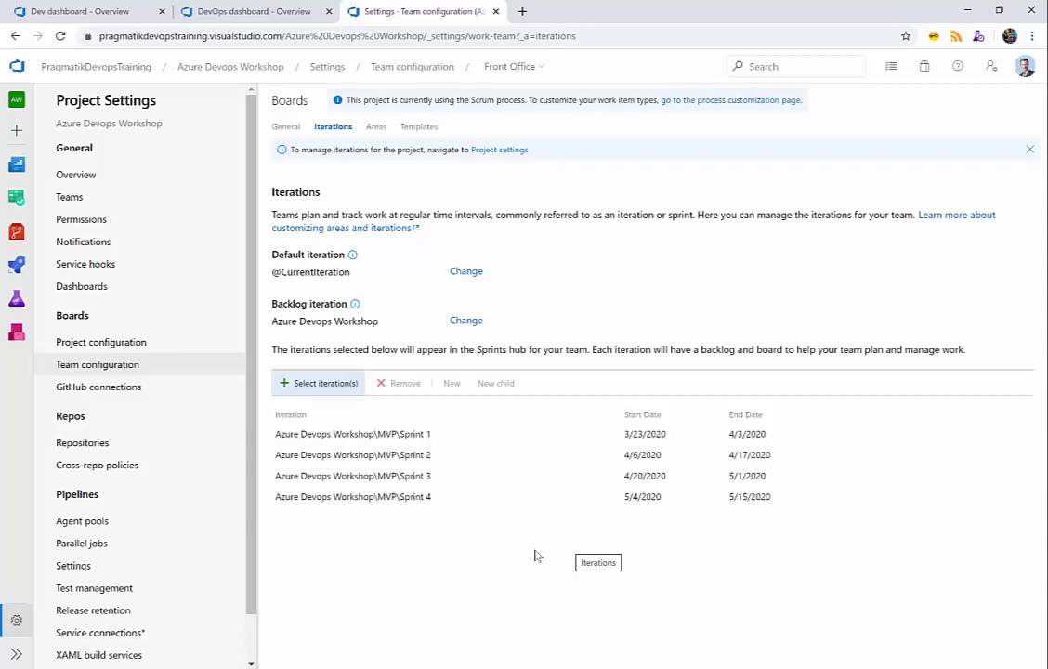
left_click(377, 130)
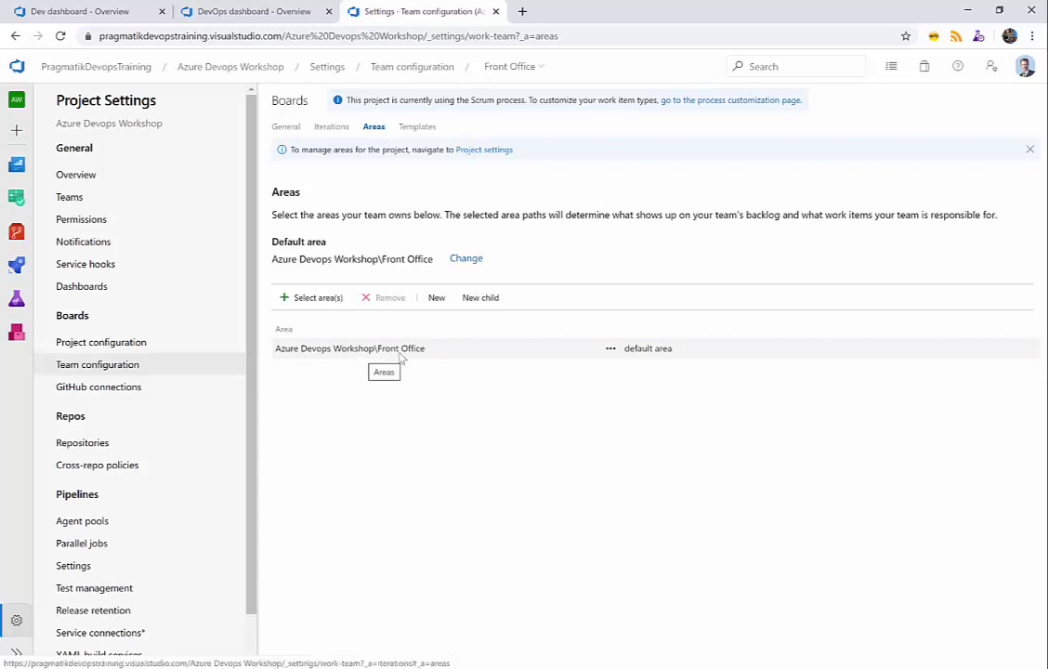
Switch the team configuration to the Back Office team and enable its Epics backlog level
left_click(542, 68)
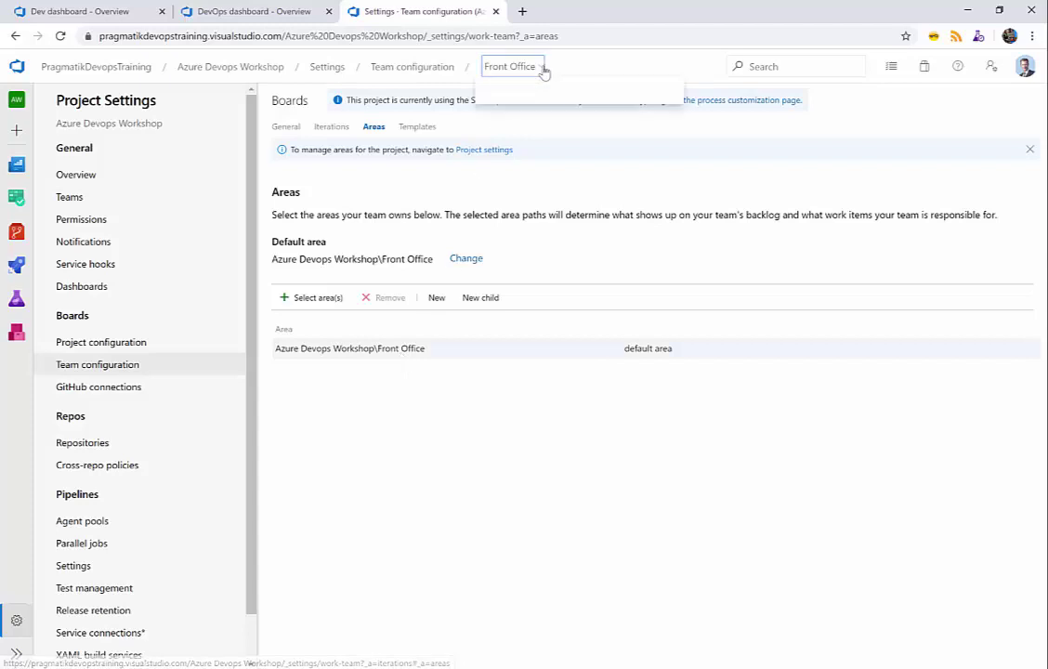
left_click(533, 116)
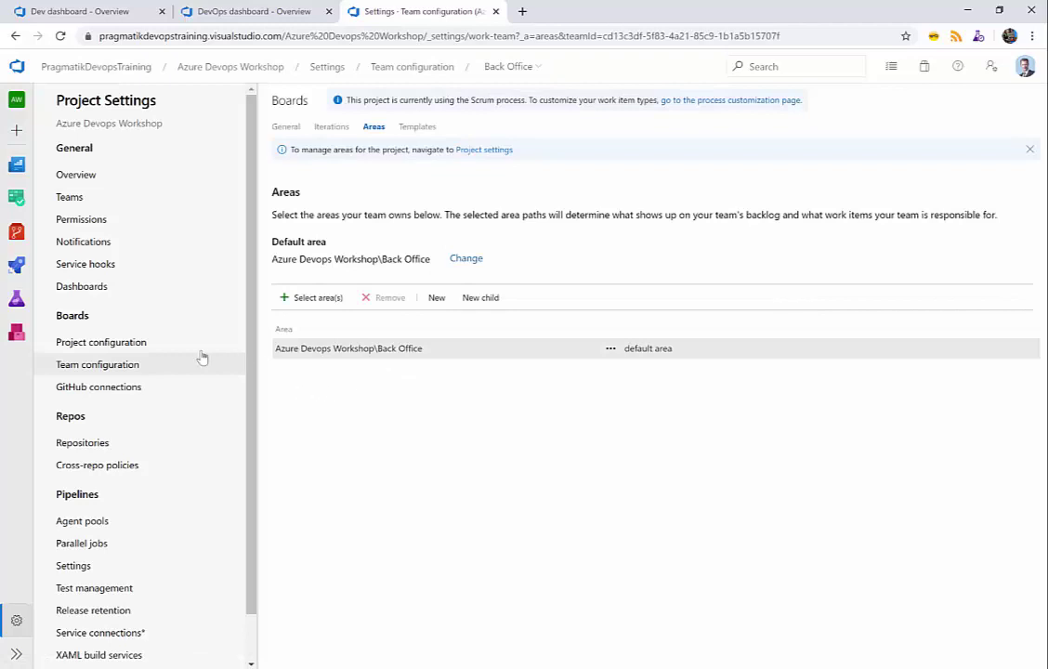
left_click(293, 130)
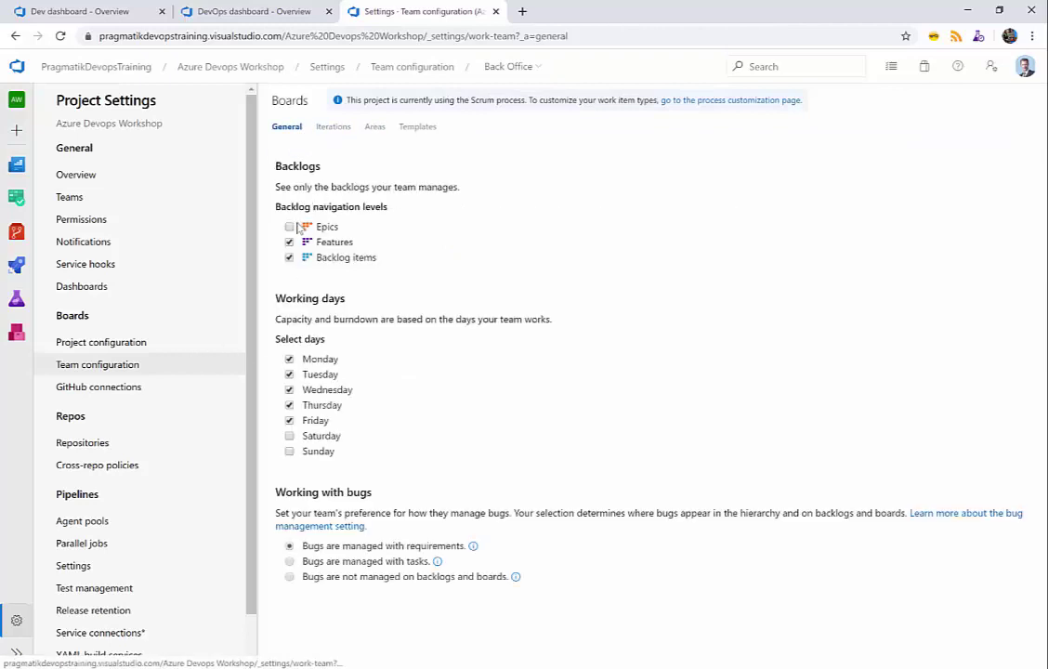
left_click(290, 228)
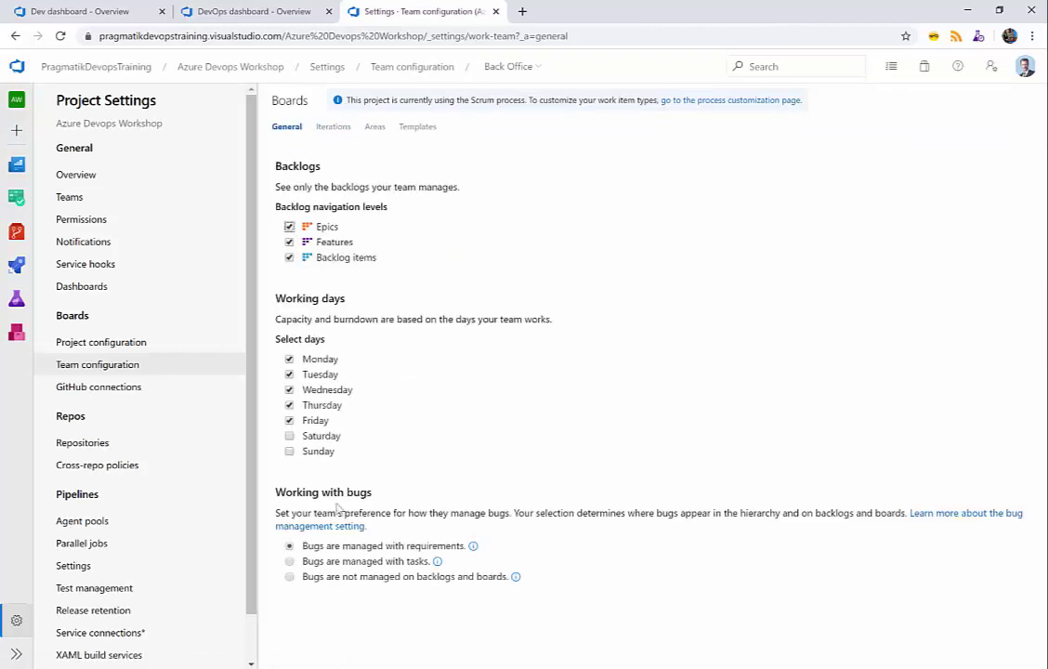
Assign the MVP iterations Sprint 1 through Sprint 4 to the Back Office team and check the team's areas
left_click(336, 127)
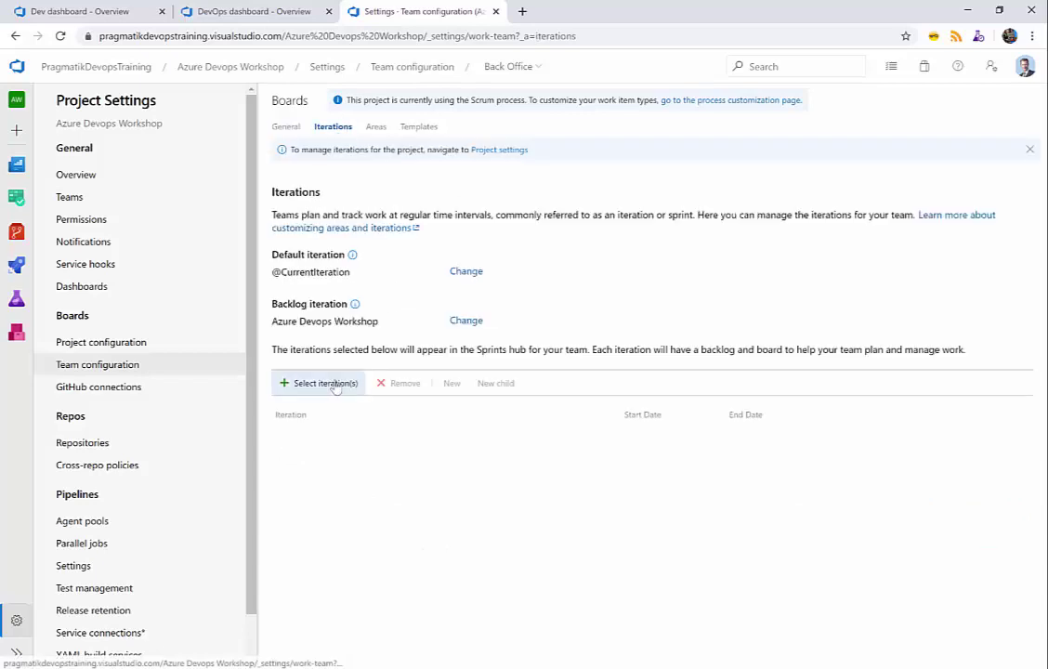
left_click(335, 382)
left_click(381, 420)
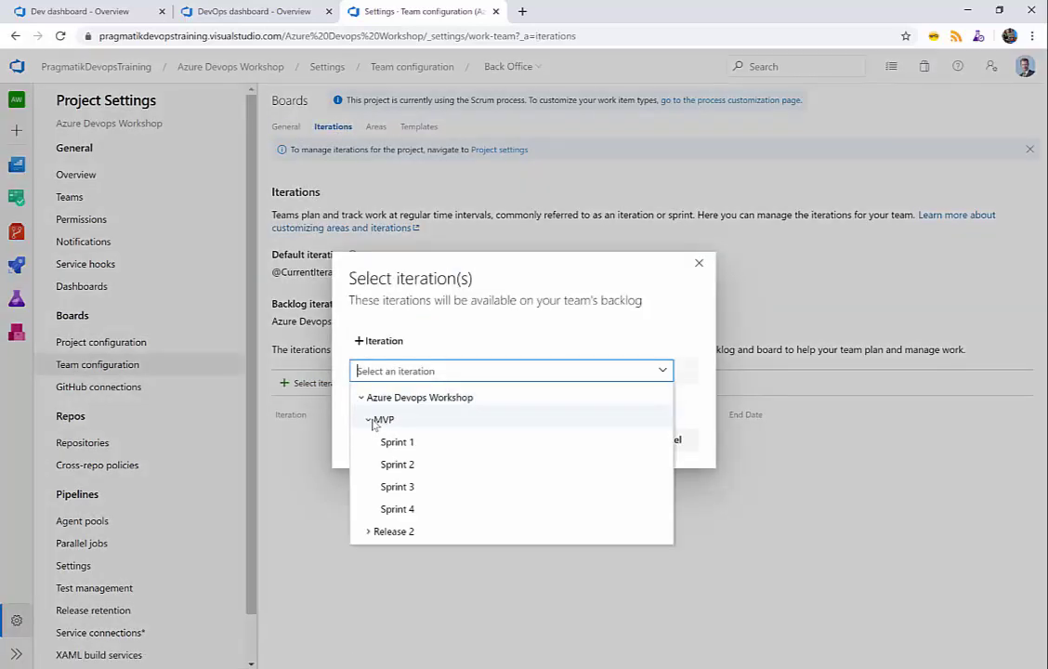
left_click(398, 443)
left_click(377, 342)
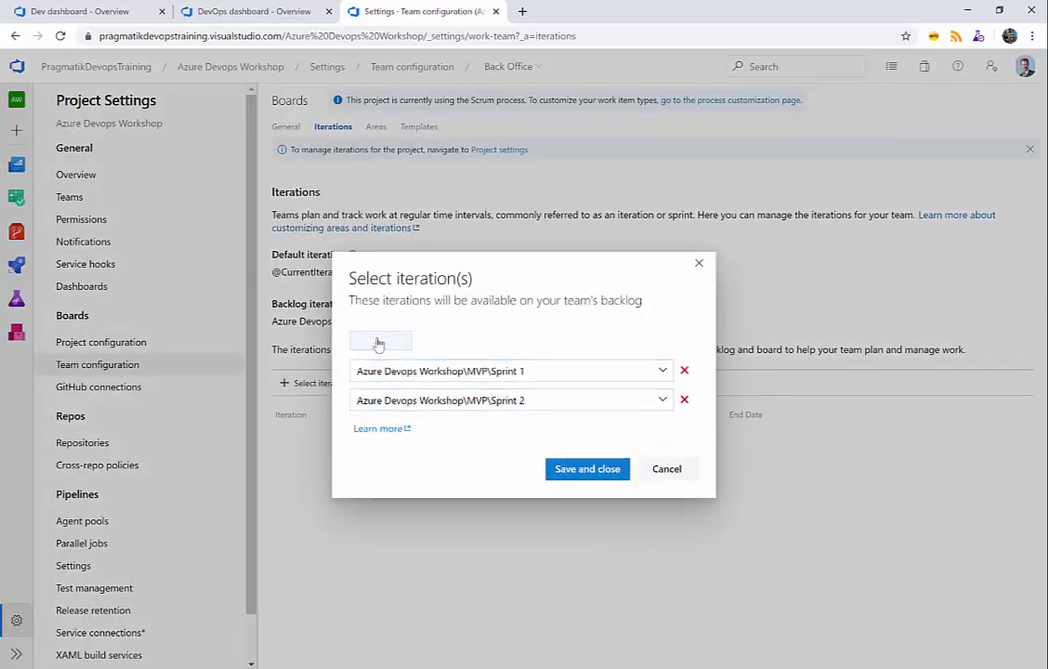
left_click(378, 342)
left_click(379, 343)
left_click(722, 497)
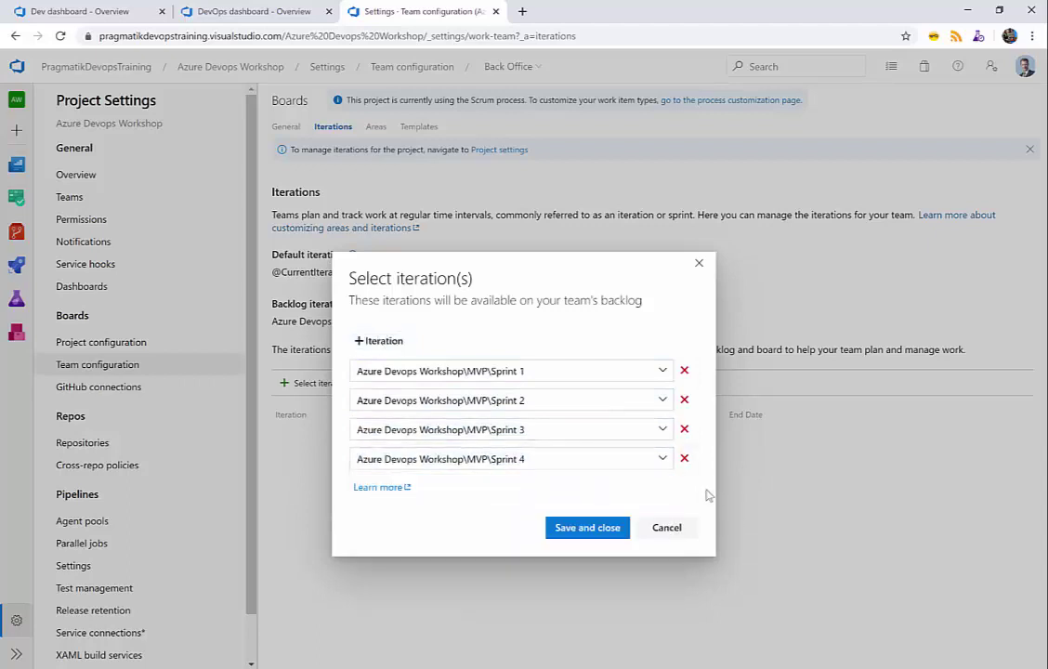
left_click(588, 528)
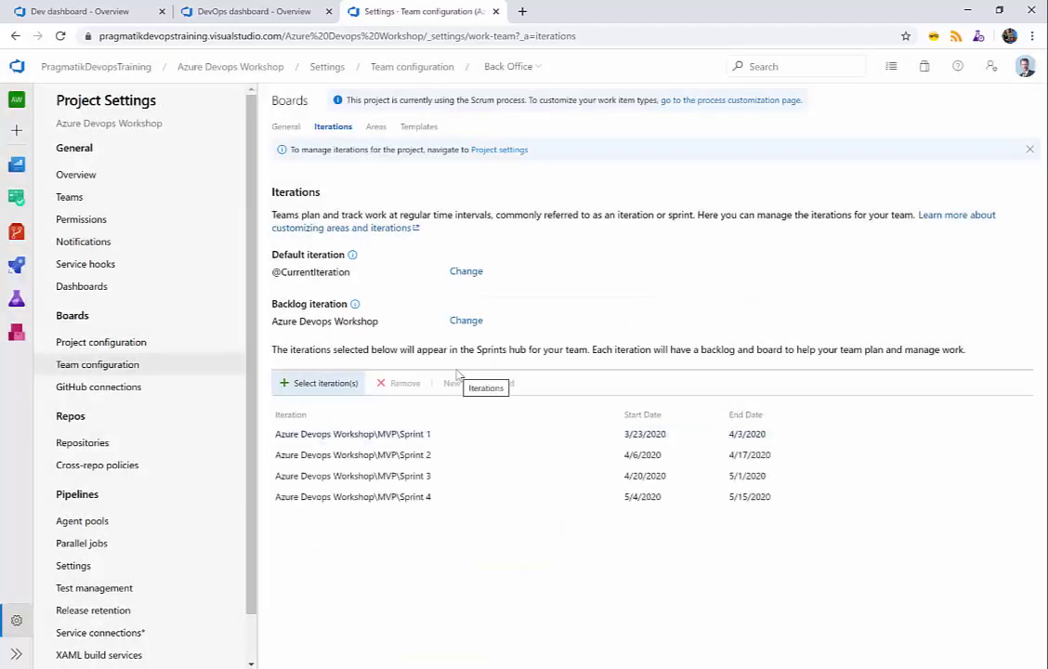
left_click(376, 127)
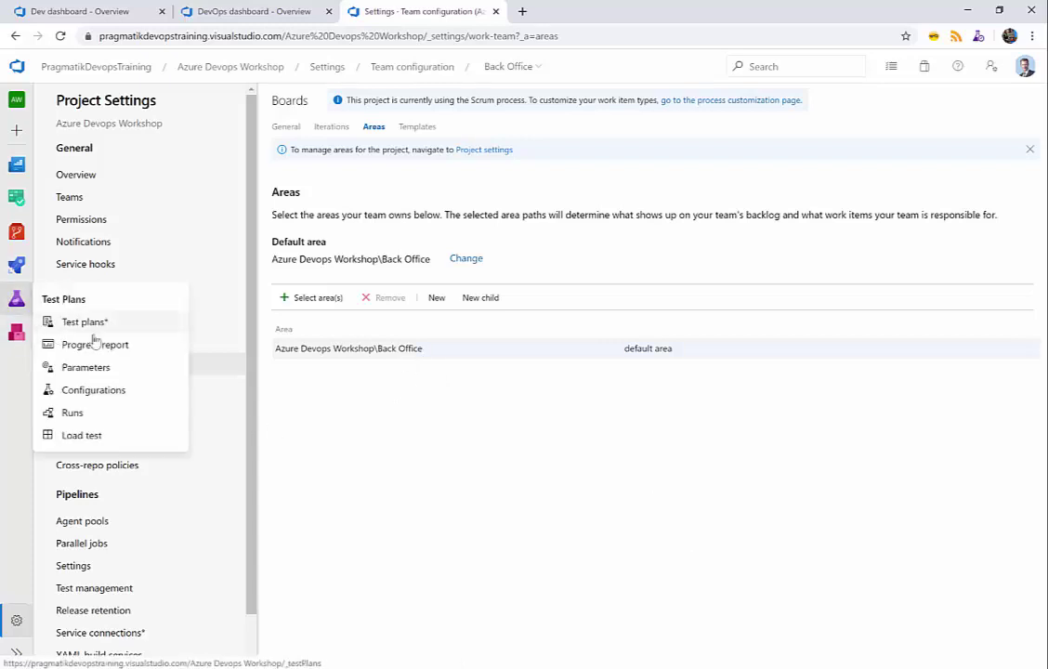
In the project's area configuration, create a child area named Catalogue under Front Office
left_click(111, 344)
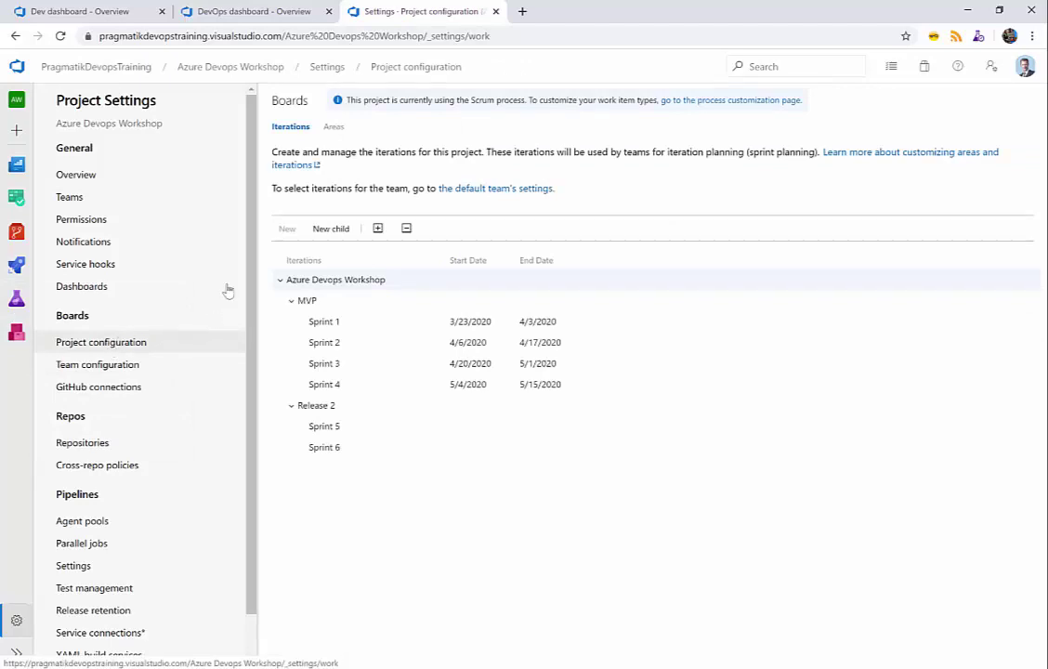
left_click(332, 128)
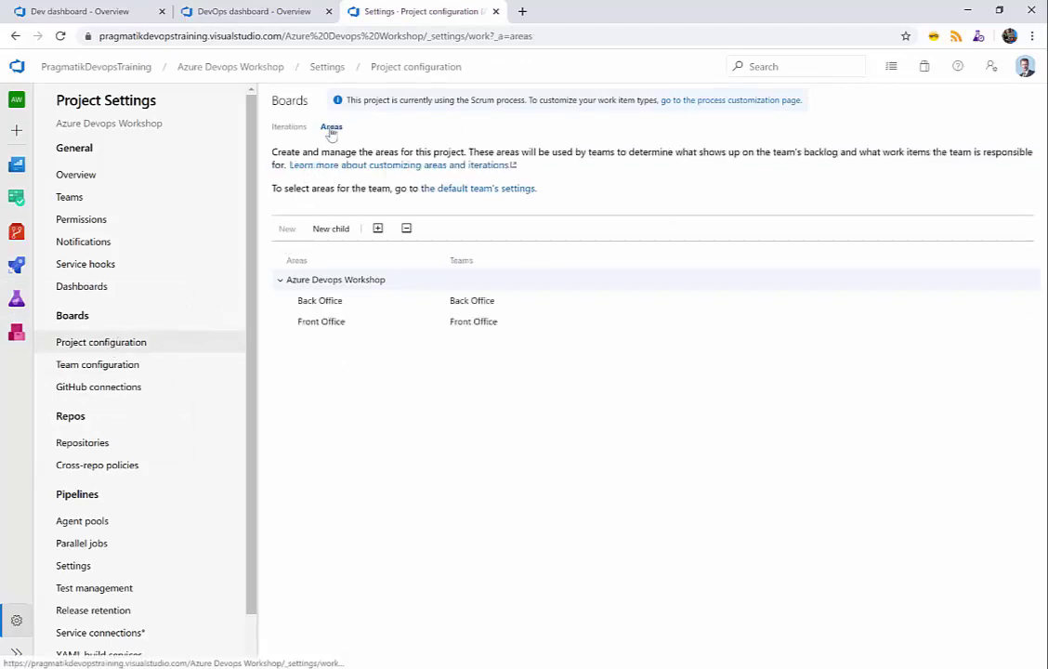
right_click(344, 322)
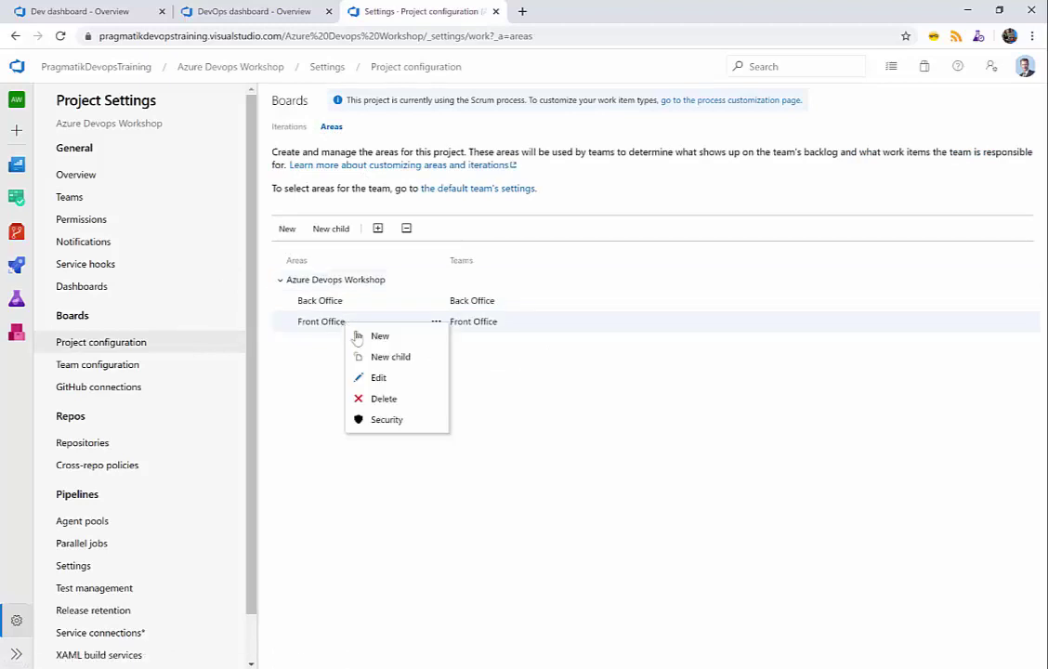
left_click(362, 355)
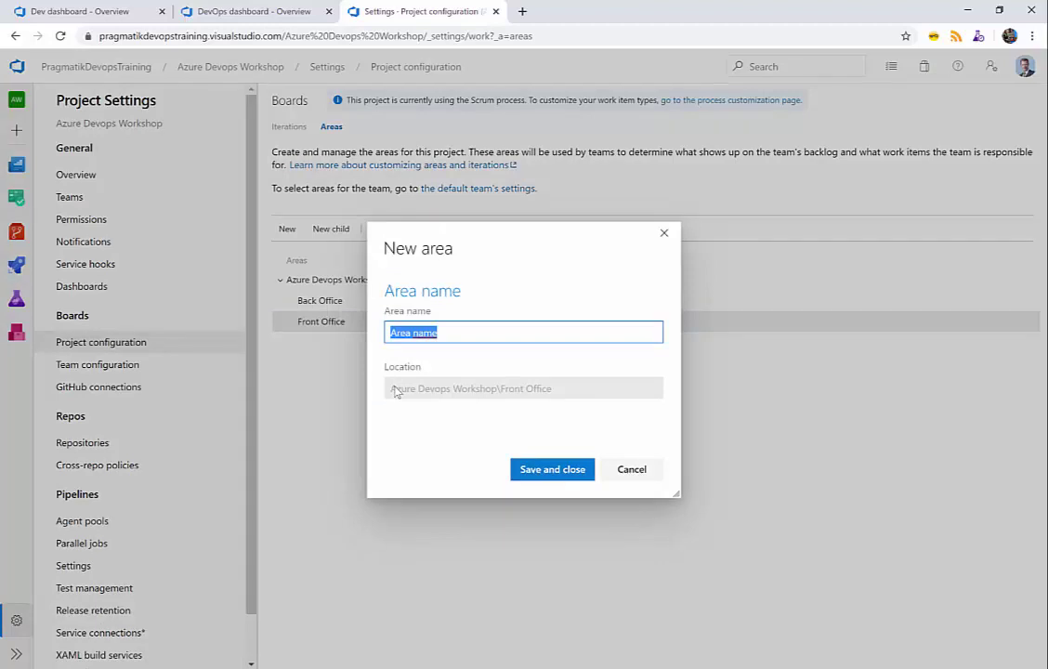
type("Catalogue")
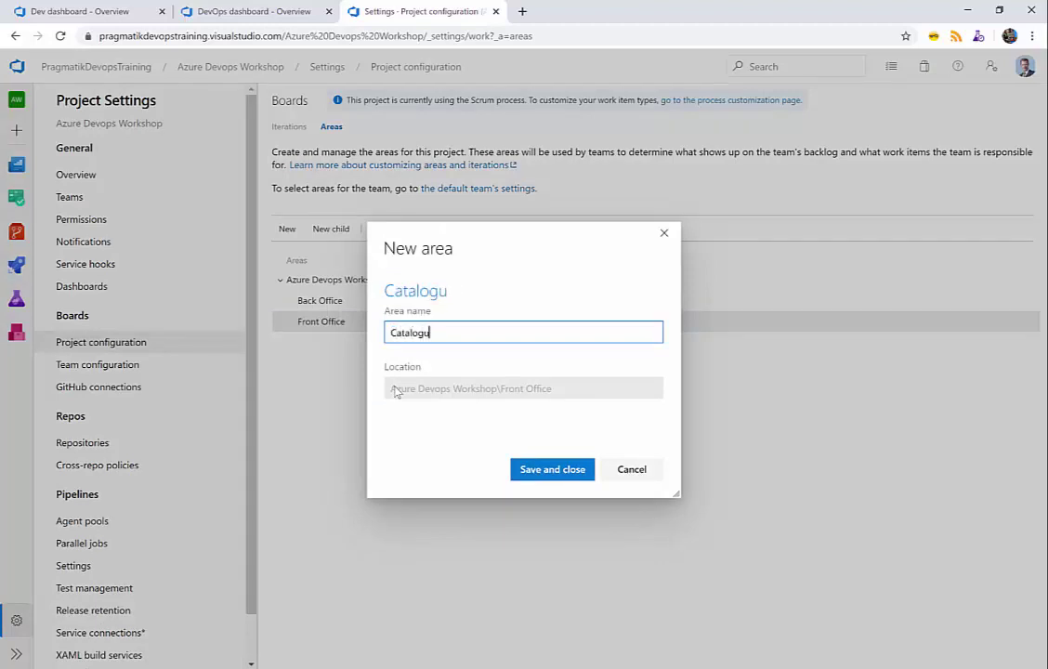
left_click(530, 471)
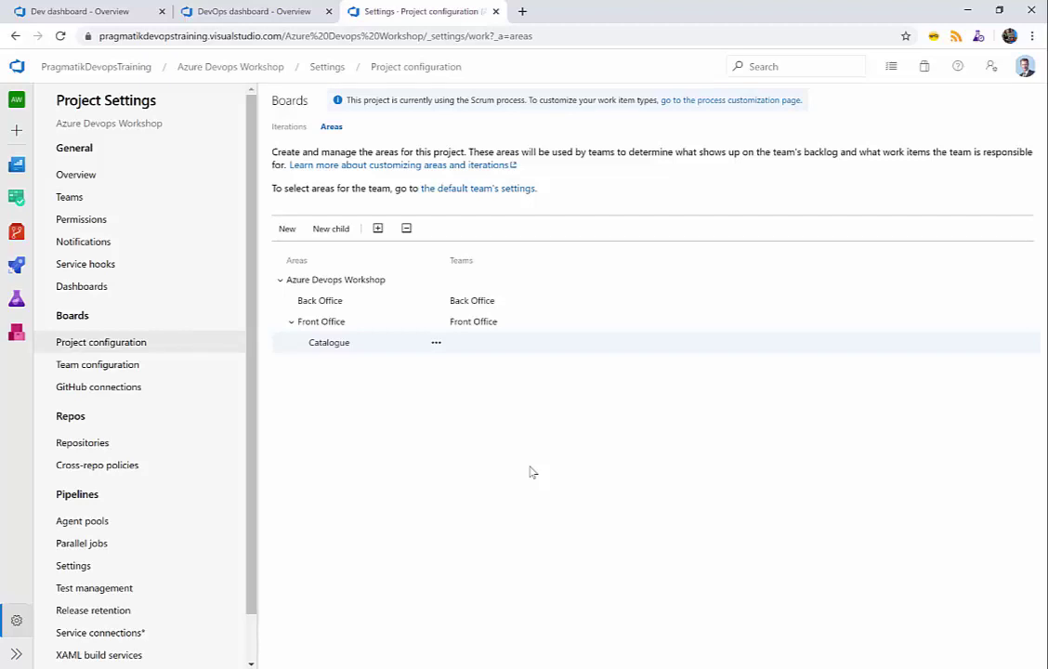
Add a second child area named Gestion des commandes under the Front Office area
right_click(330, 325)
left_click(367, 359)
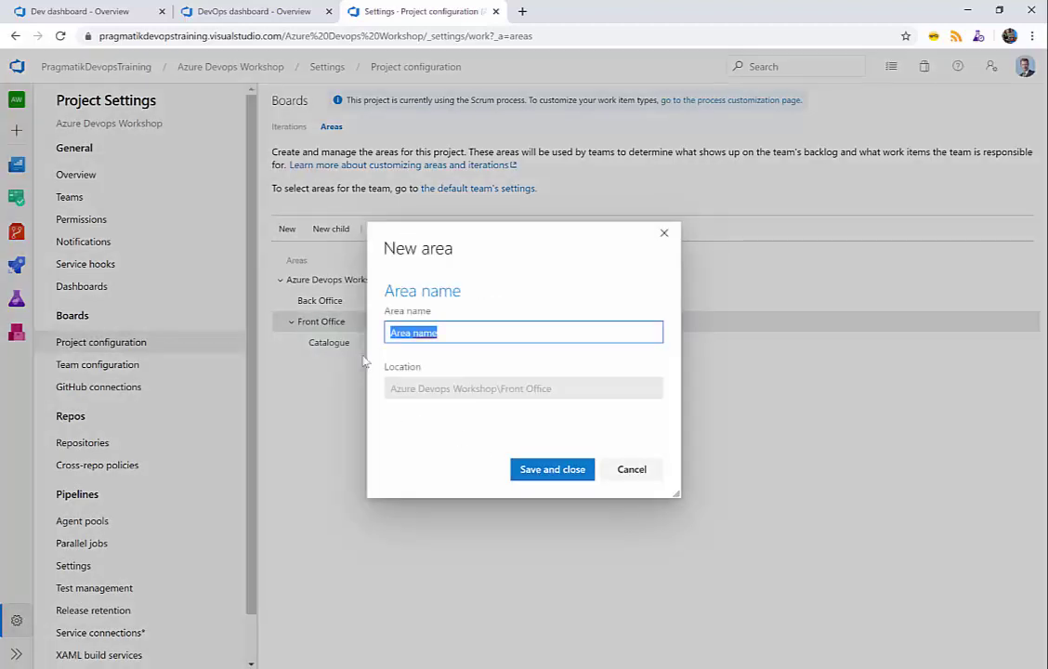
type("Gestio")
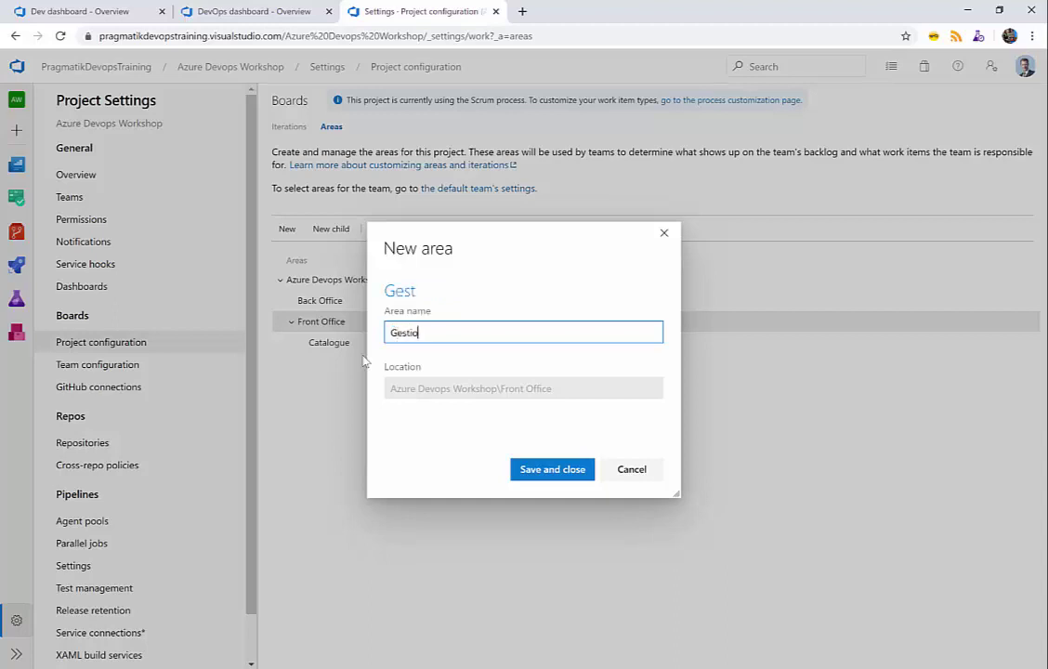
type("n des commandes")
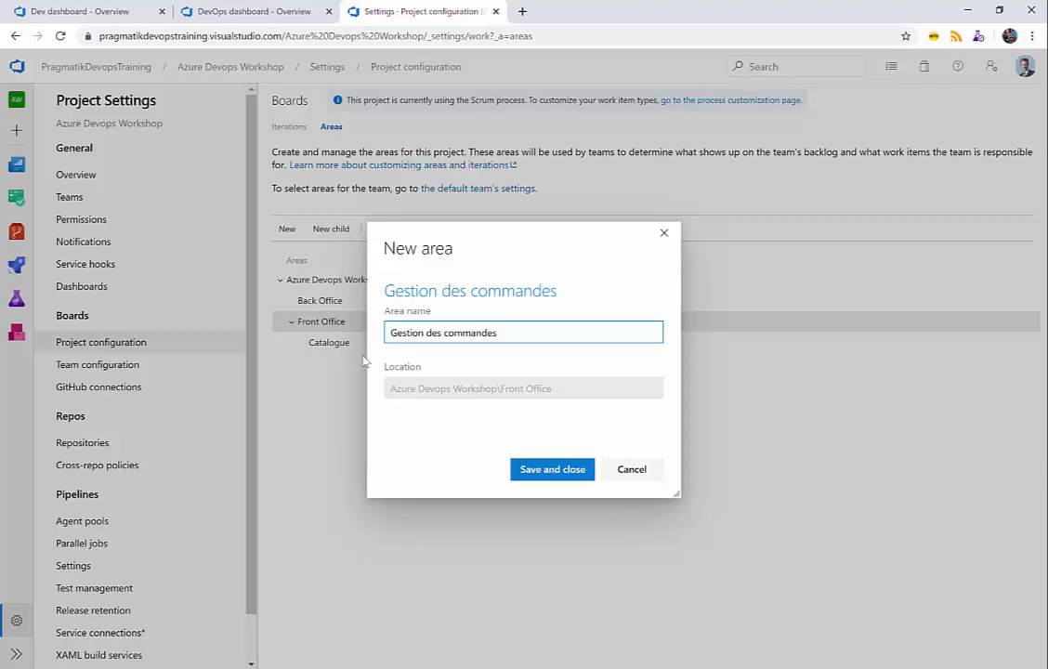
left_click(525, 471)
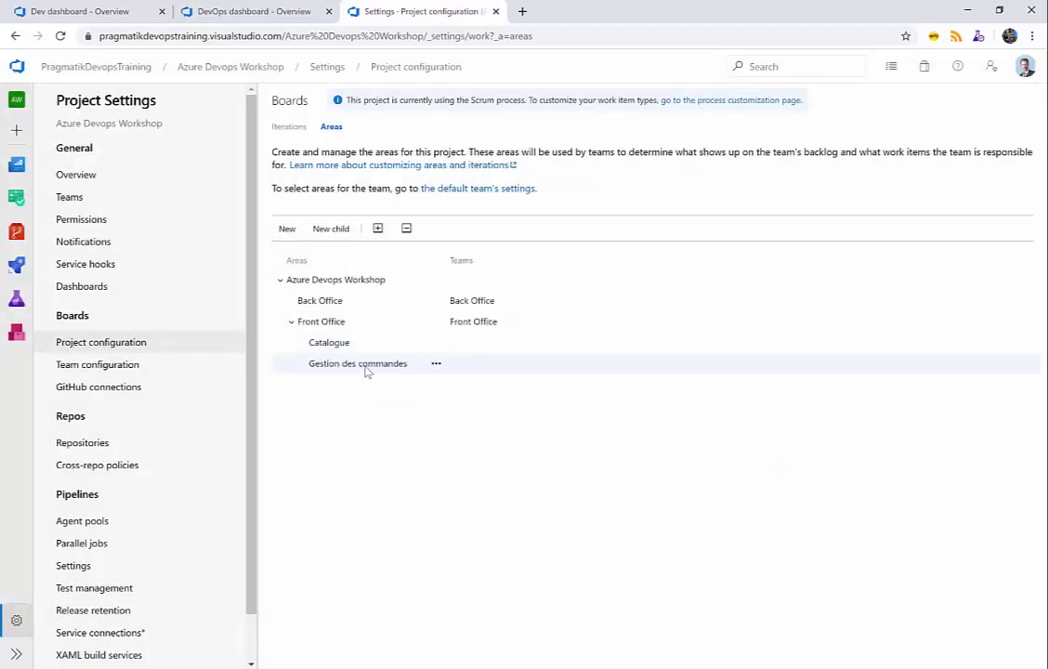
Create a child area named Facturation under the Back Office area
right_click(336, 303)
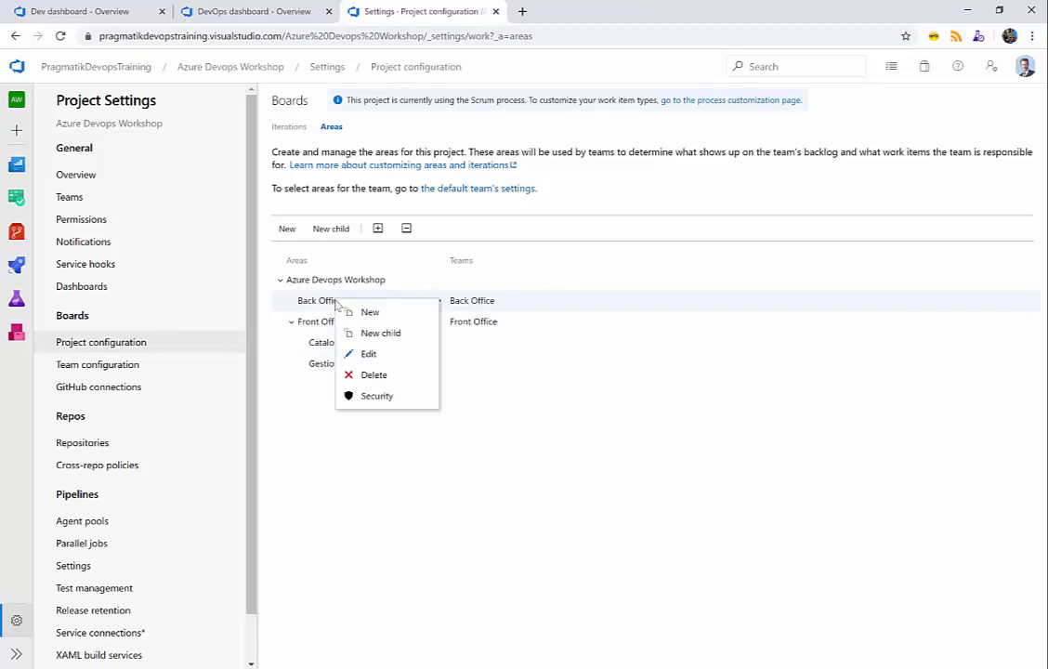
left_click(358, 332)
type("F")
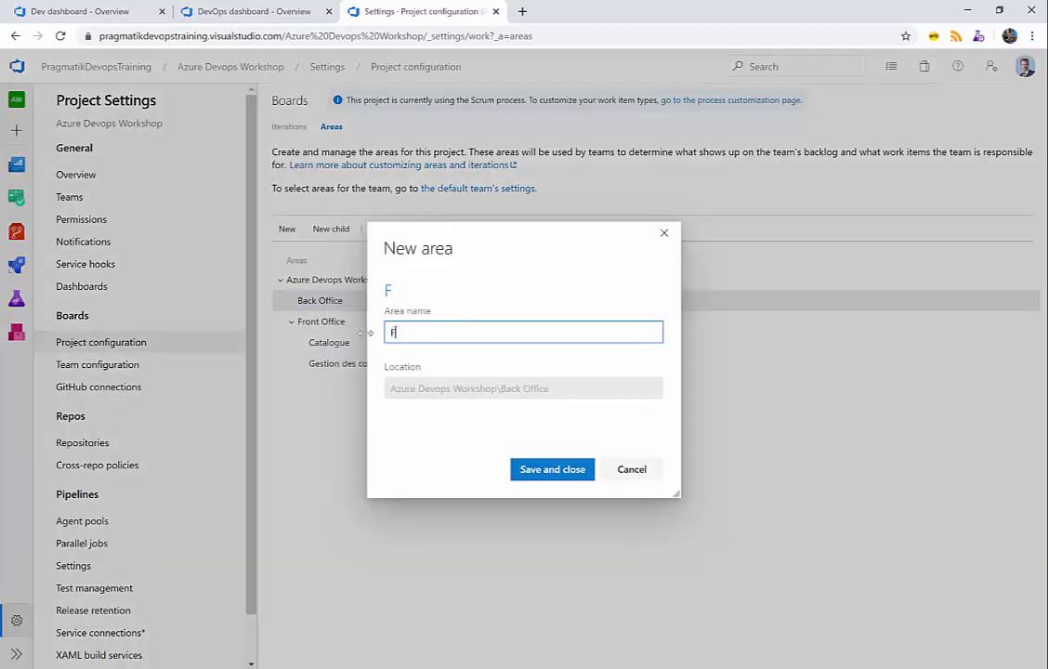
type("acturation")
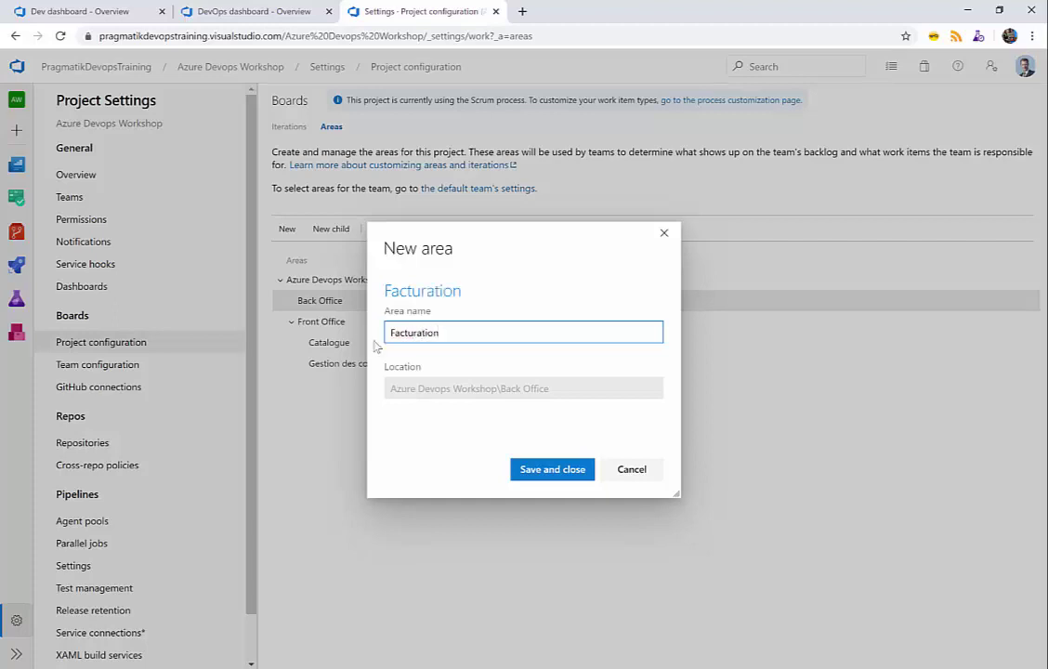
left_click(552, 469)
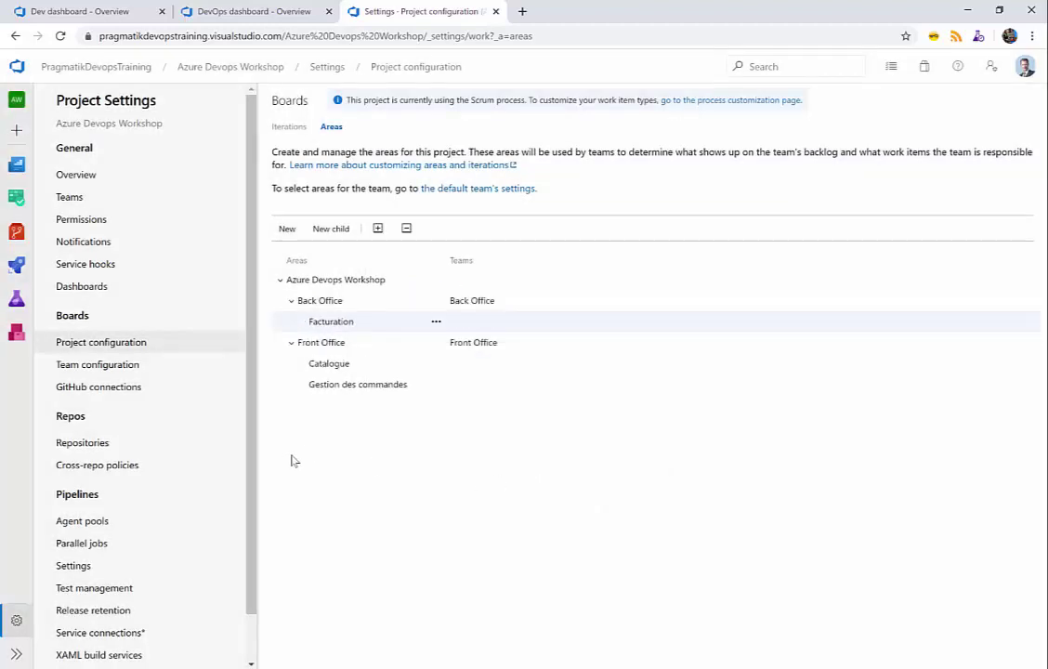
View the Front Office and Back Office team backlogs with their planned sprints, and open the Azure Devops Workshop Team backlog
mouse_move(18, 191)
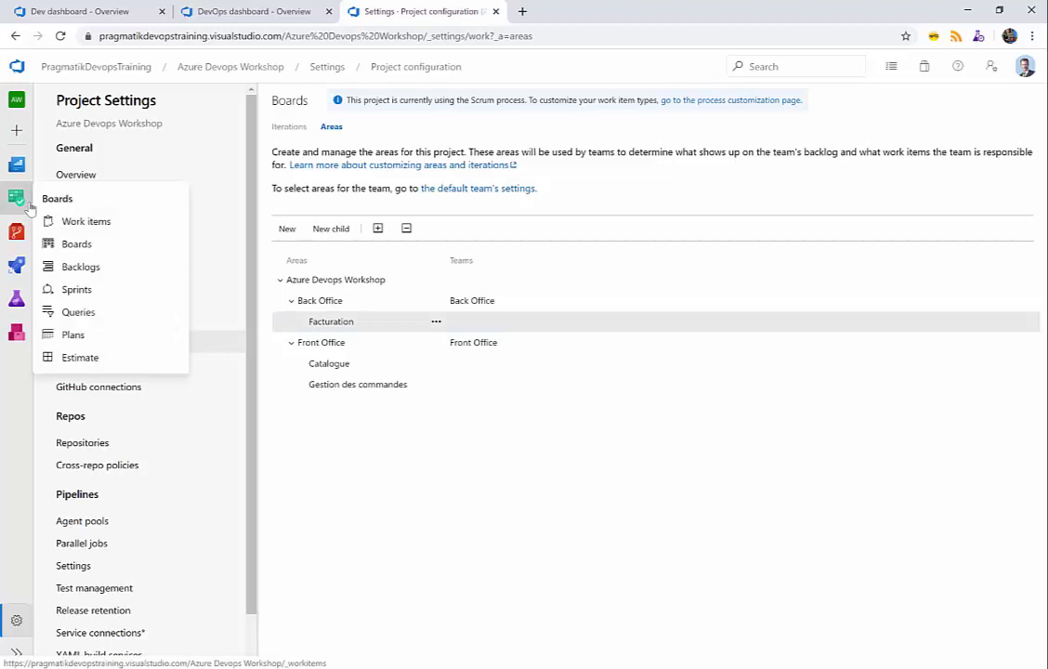
left_click(74, 268)
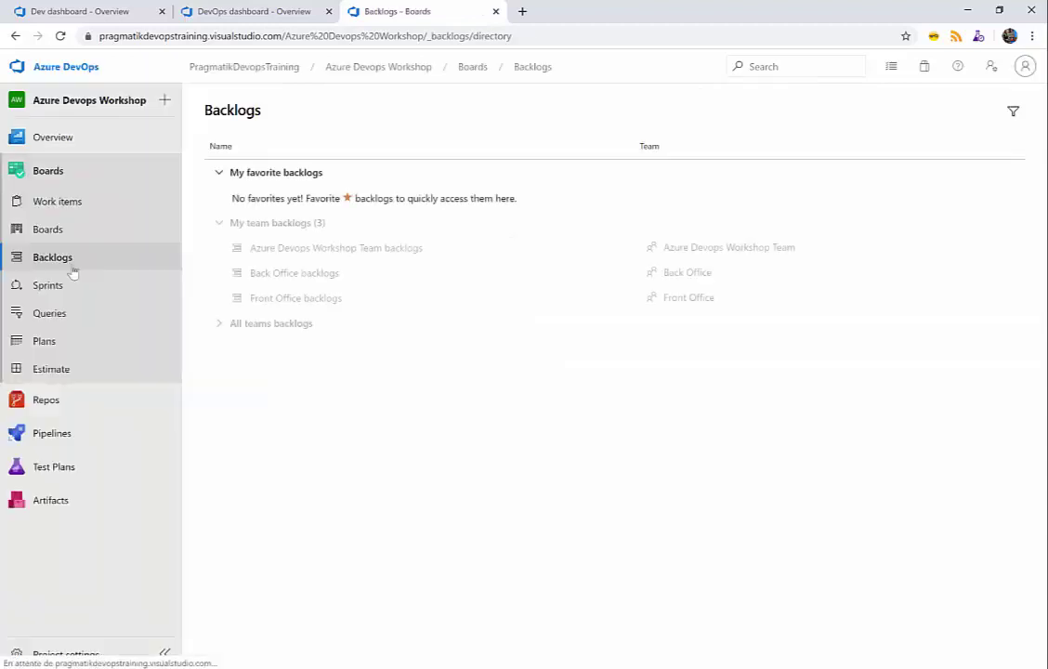
left_click(284, 298)
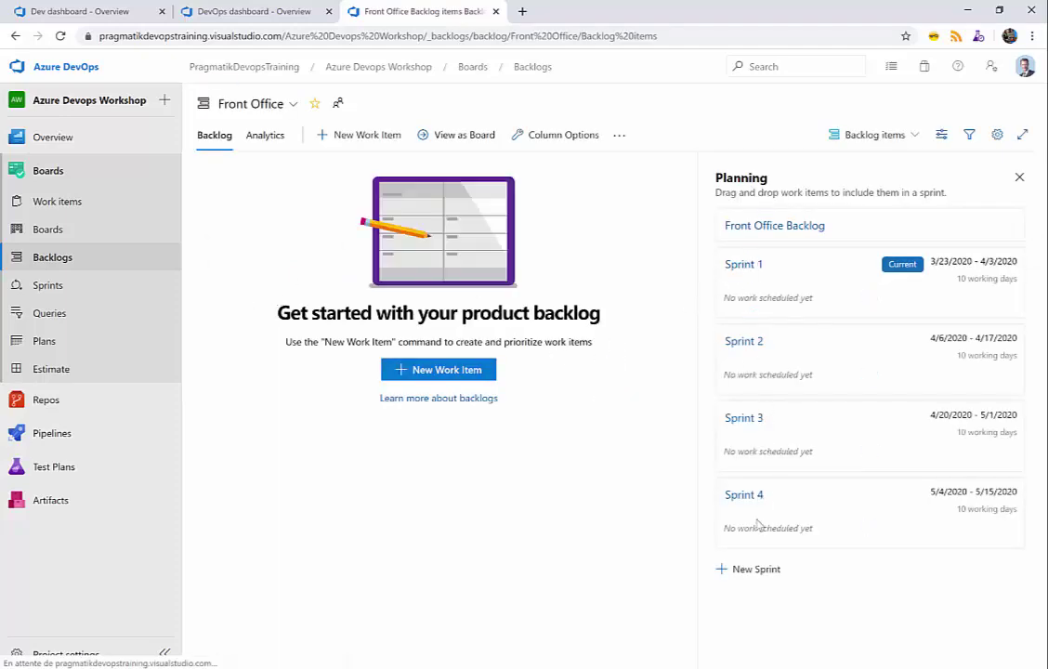
left_click(294, 105)
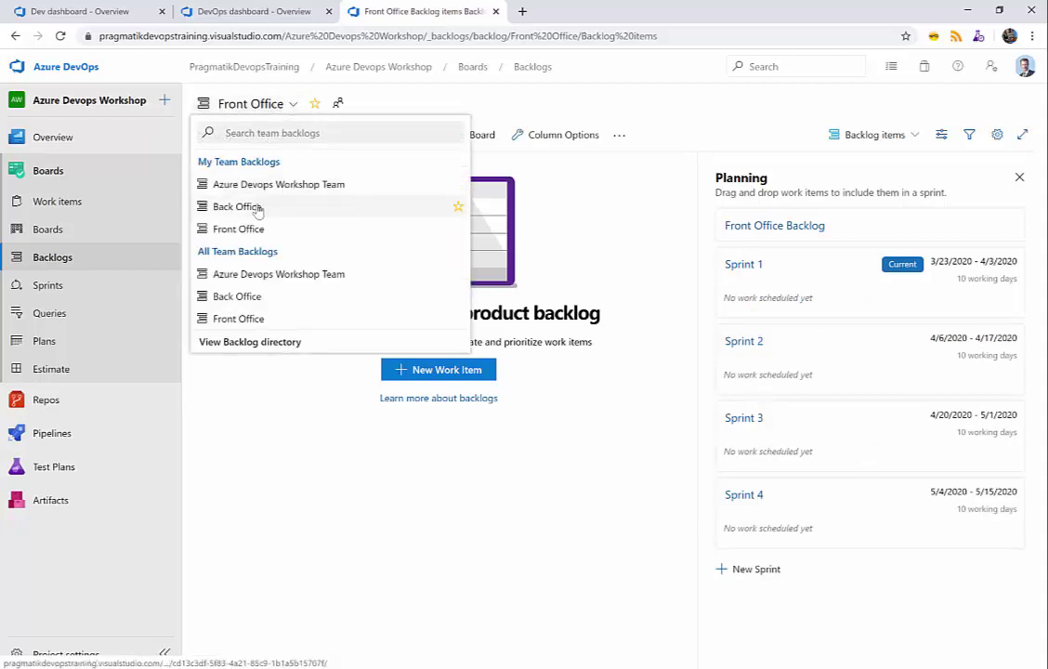
left_click(255, 208)
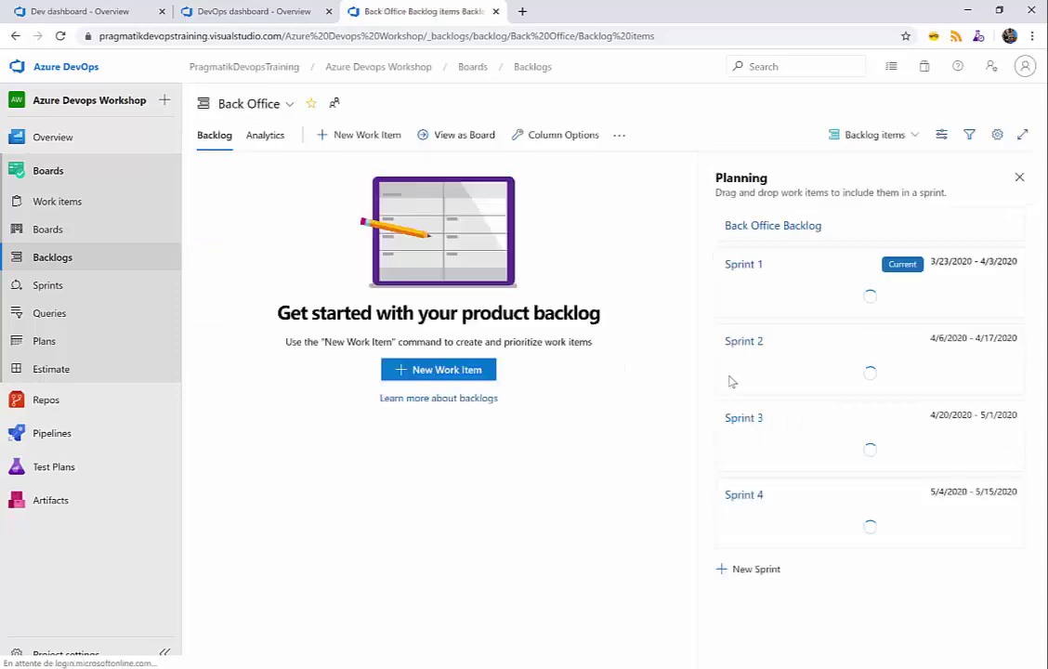
left_click(290, 105)
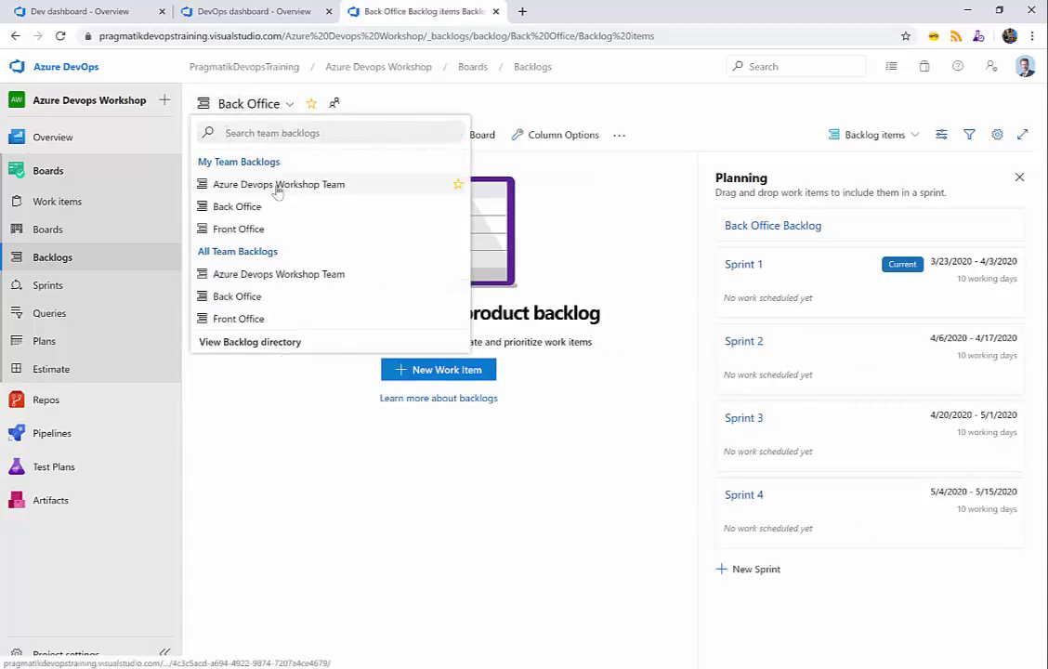
left_click(279, 186)
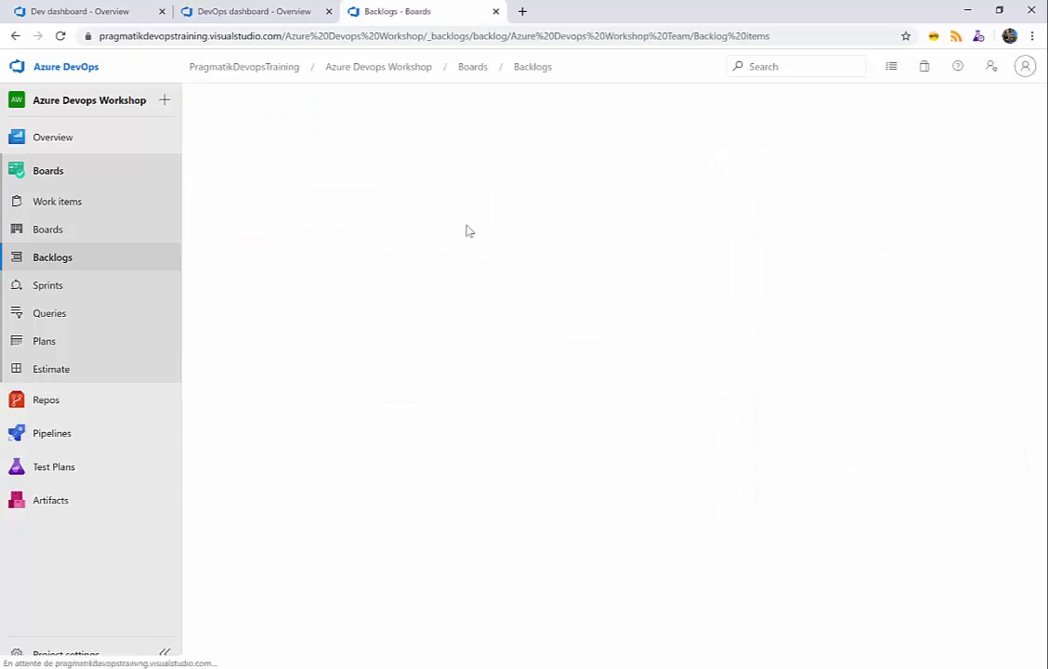